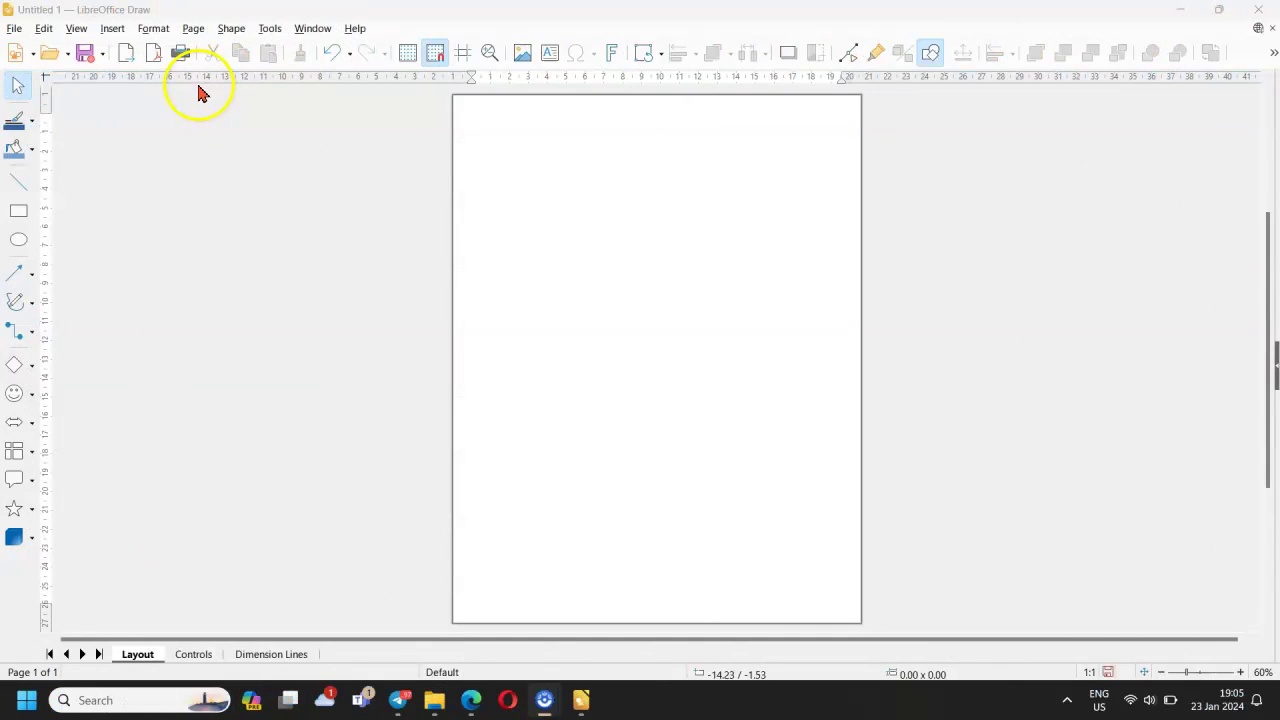
Switch the page to landscape Letter, 27.94 × 21.59 cm, in Page Properties.
{"action": "left_click", "coordinate": [193, 29]}
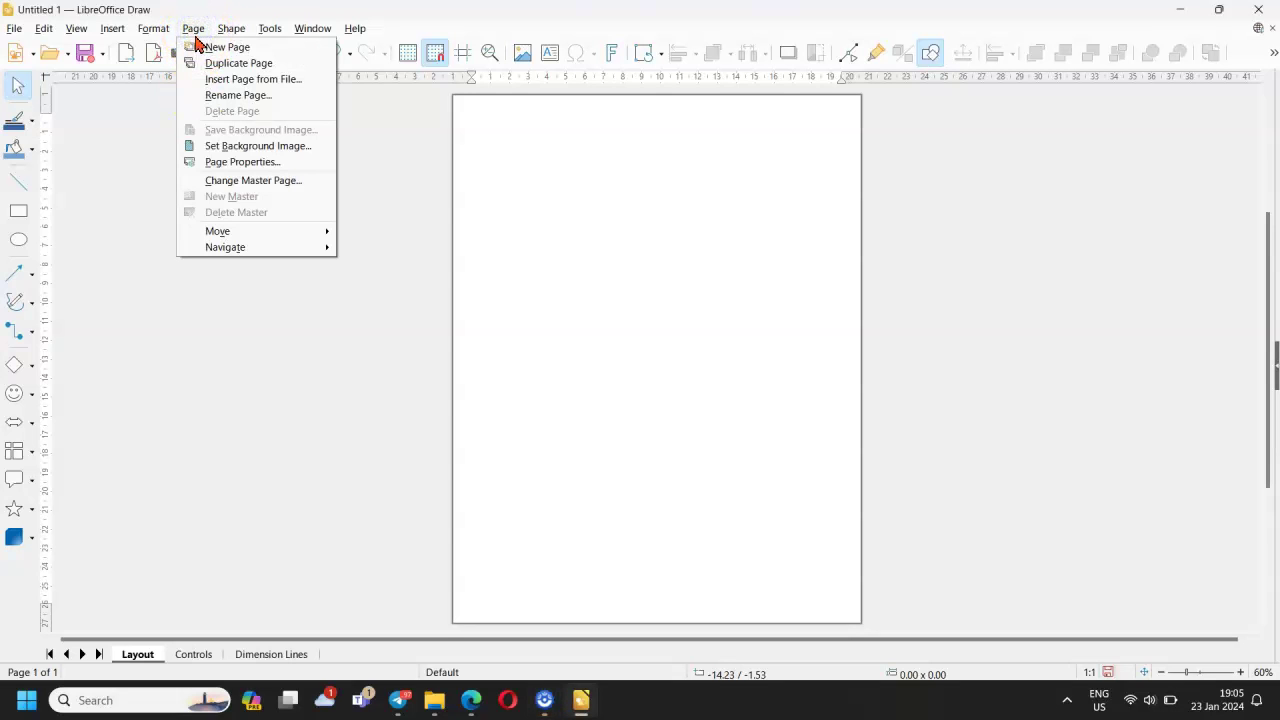
{"action": "left_click", "coordinate": [220, 162]}
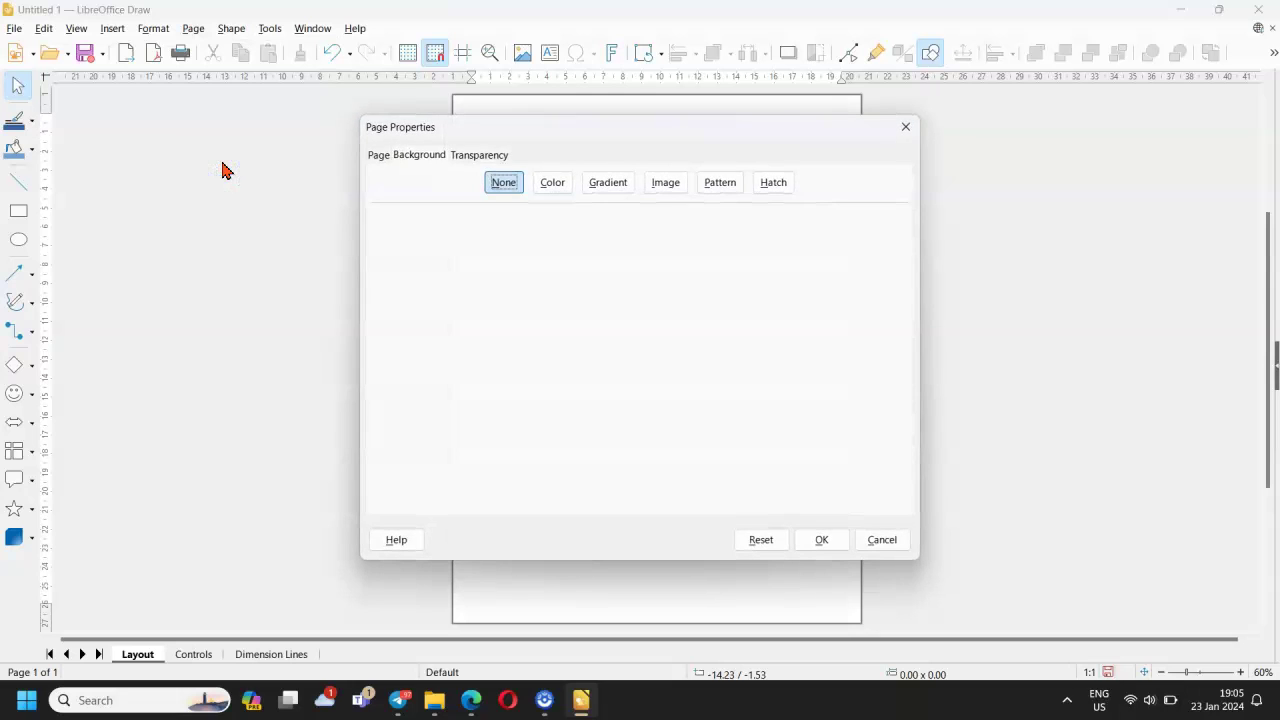
{"action": "left_click", "coordinate": [378, 156]}
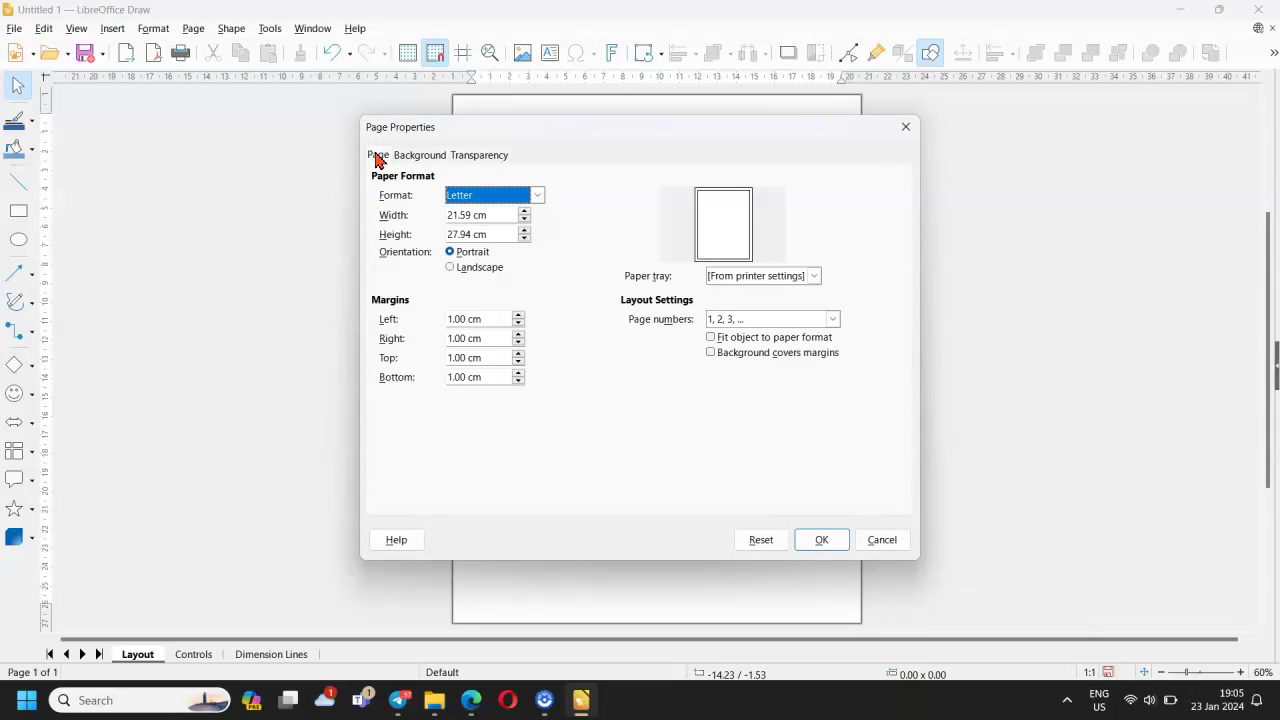
{"action": "left_click", "coordinate": [450, 268]}
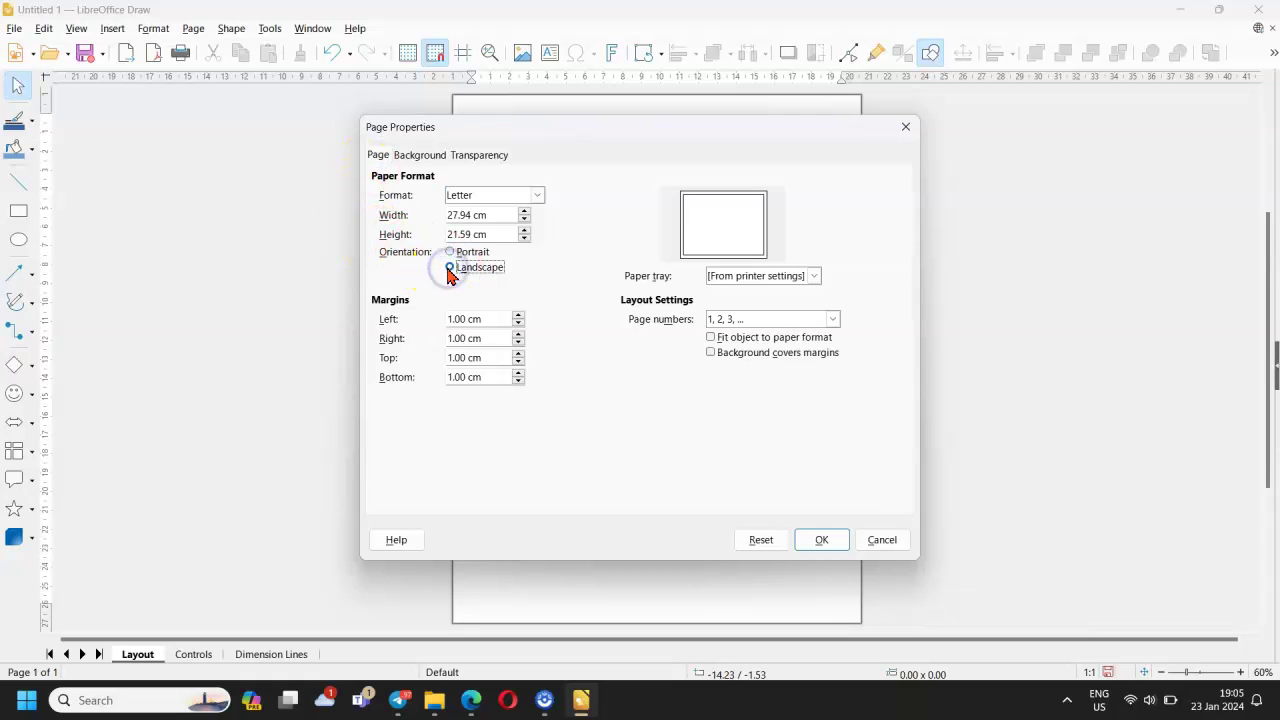
{"action": "left_click", "coordinate": [817, 541]}
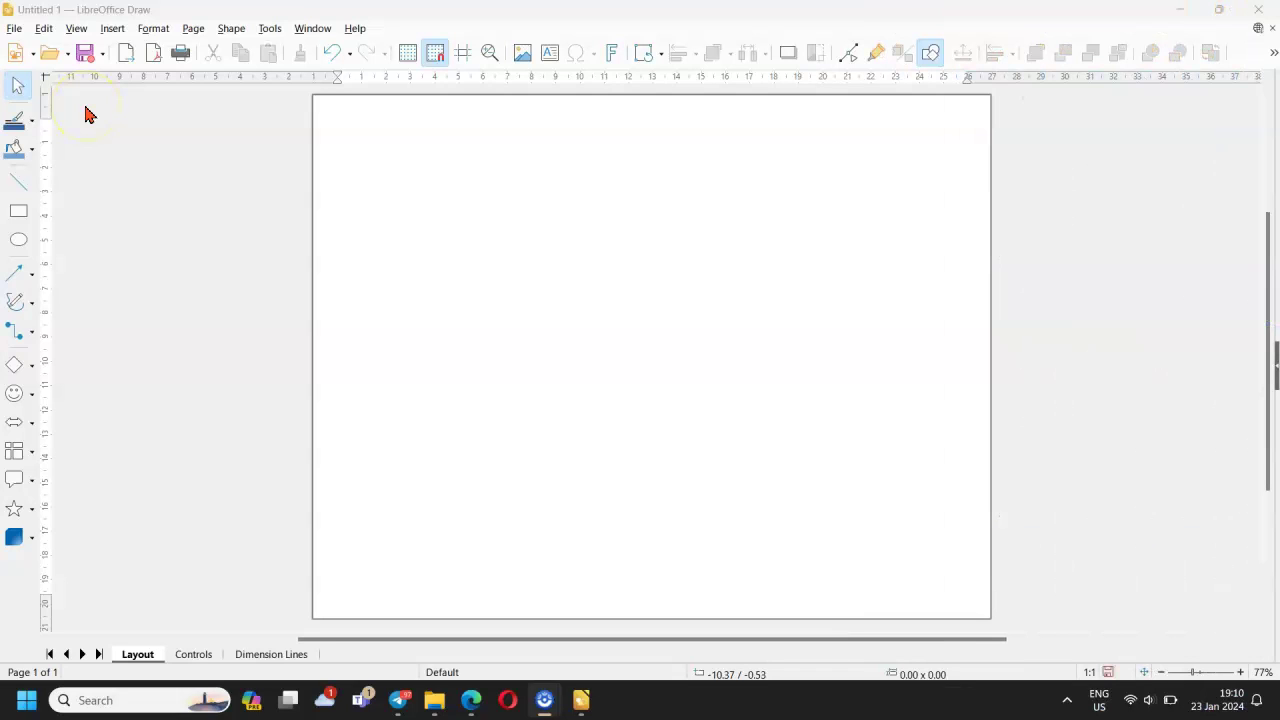
Show the Legacy Rectangles toolbar from View > Toolbars and pick the Basic Shapes tool.
{"action": "left_click", "coordinate": [77, 29]}
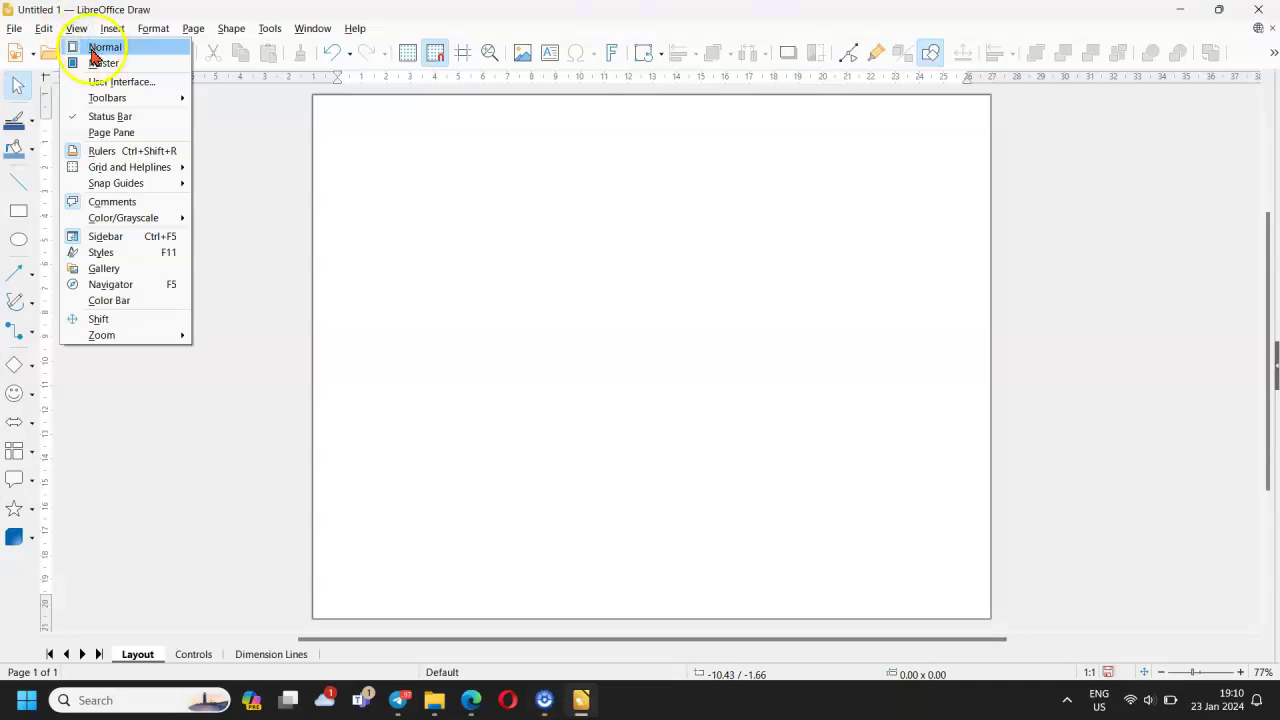
{"action": "left_click", "coordinate": [97, 97]}
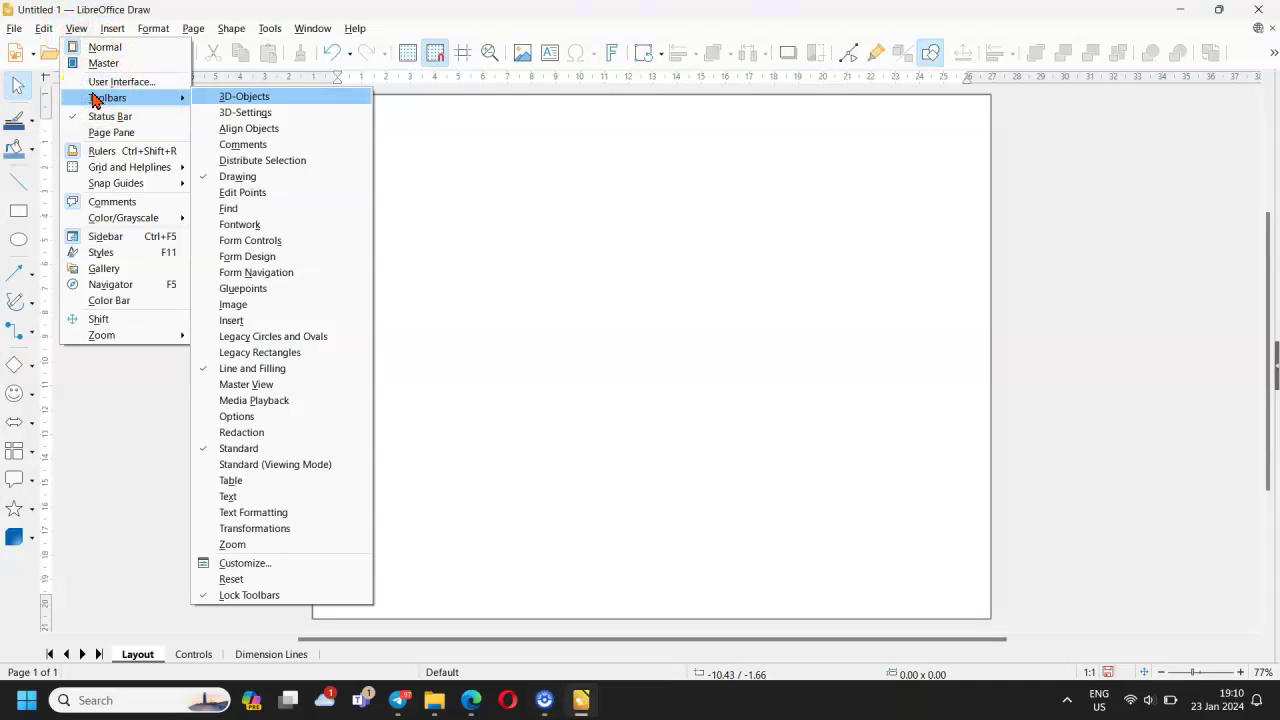
{"action": "left_click", "coordinate": [261, 355]}
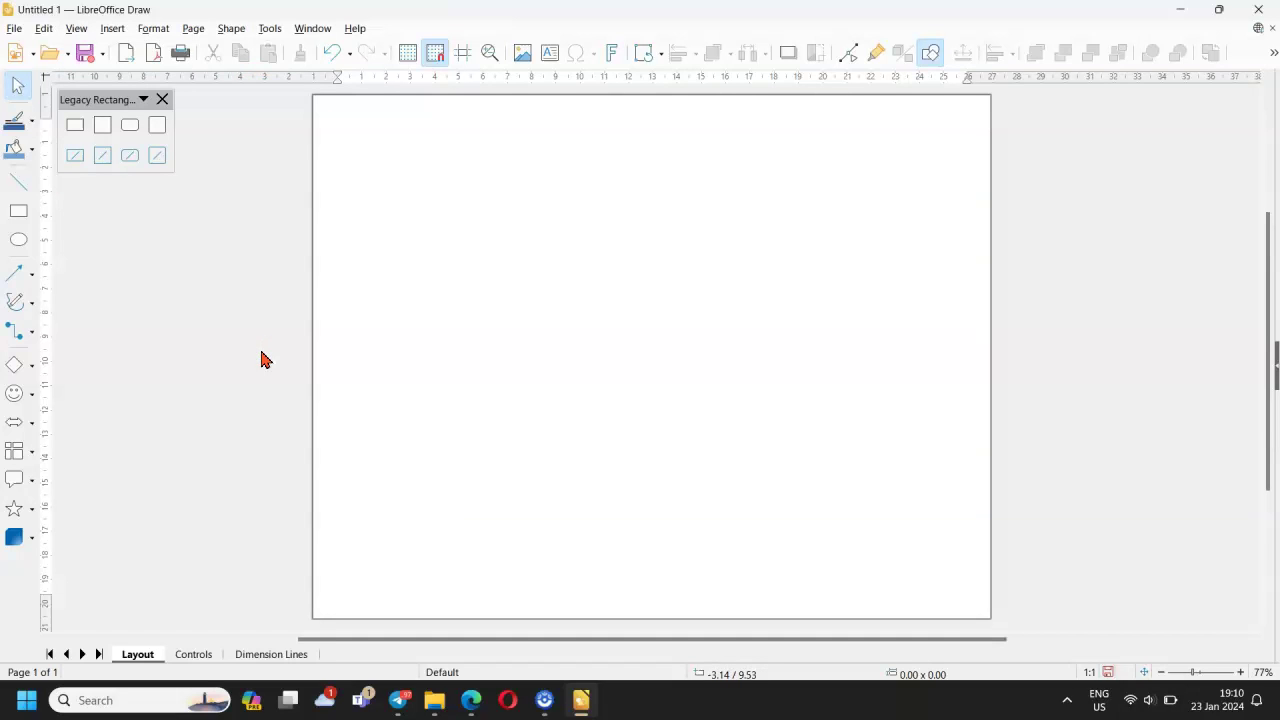
{"action": "left_click", "coordinate": [14, 364]}
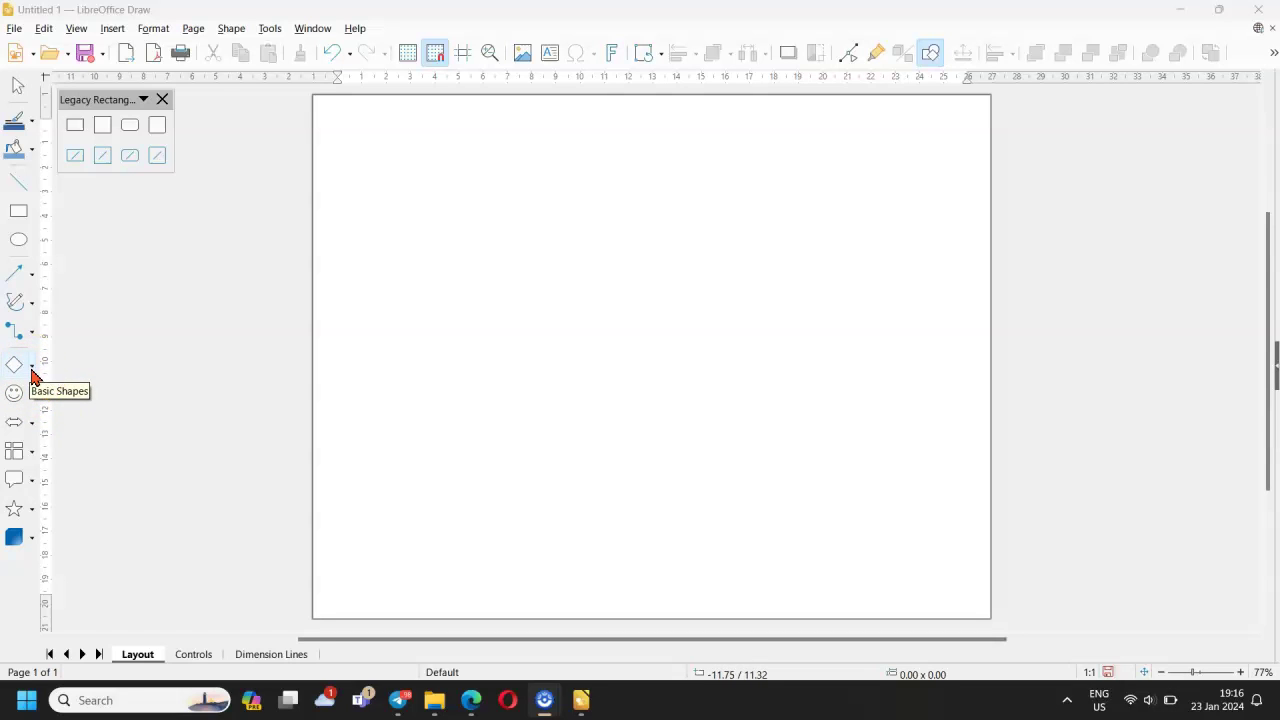
Draw an ellipse near the page centre and type 'Bake a Cake' inside it.
{"action": "left_click", "coordinate": [31, 368]}
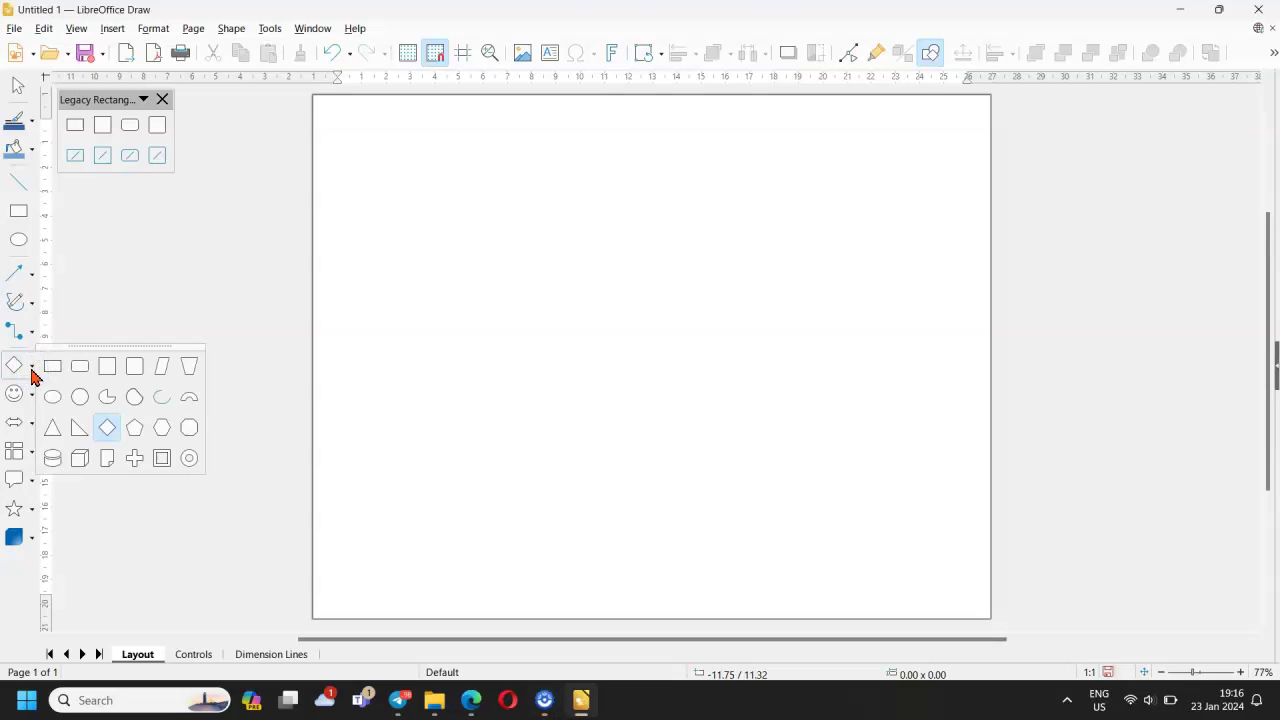
{"action": "left_click", "coordinate": [52, 396]}
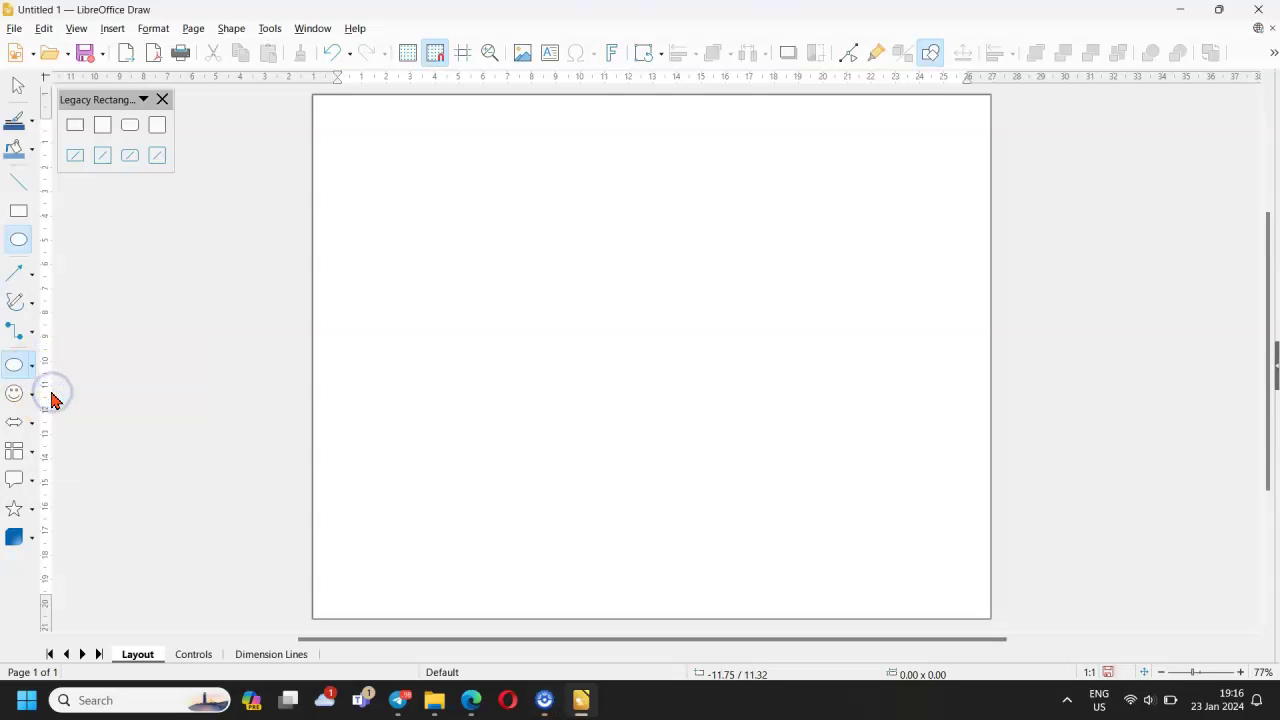
{"action": "left_click_drag", "start_coordinate": [537, 331], "coordinate": [760, 432]}
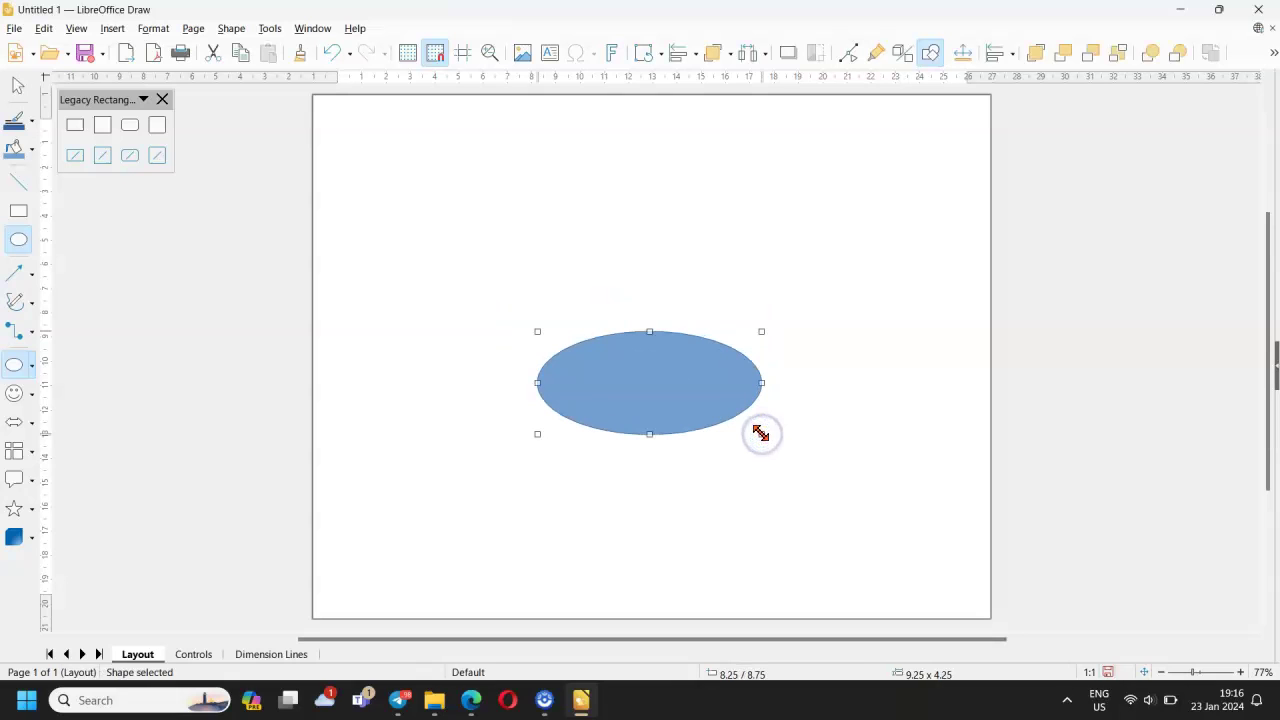
{"action": "left_click", "coordinate": [551, 56]}
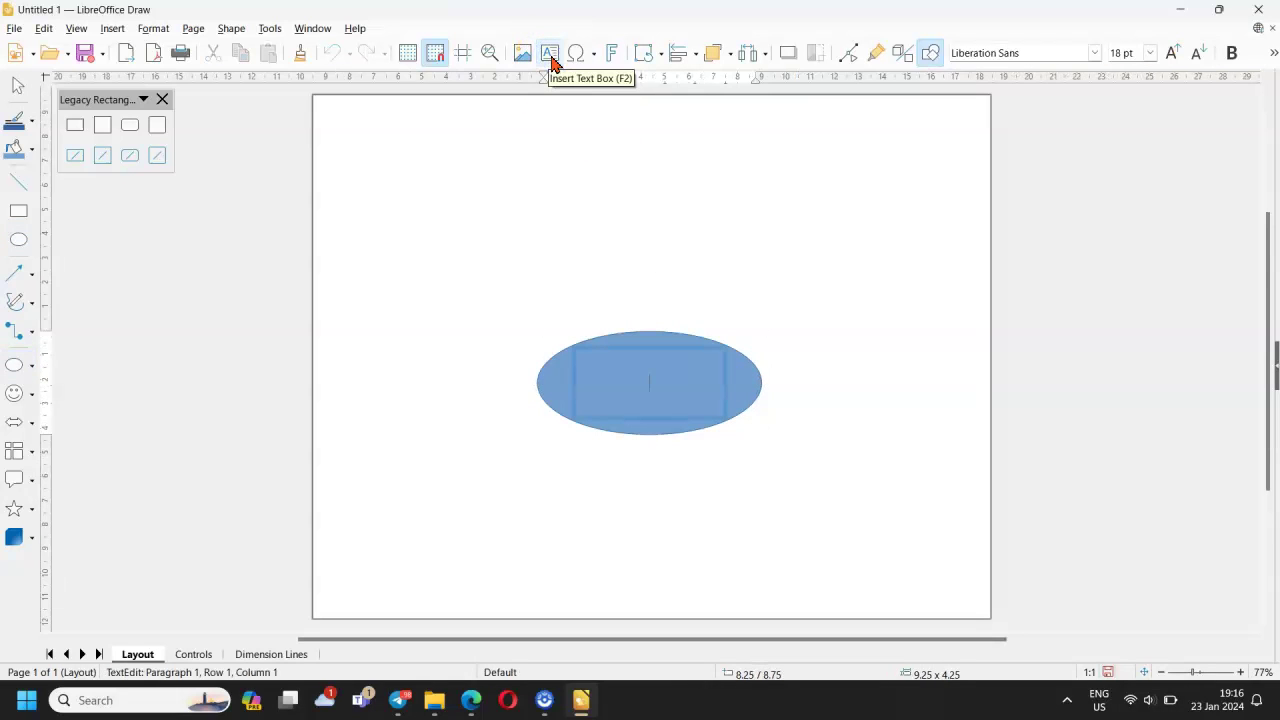
{"action": "type", "text": "B"}
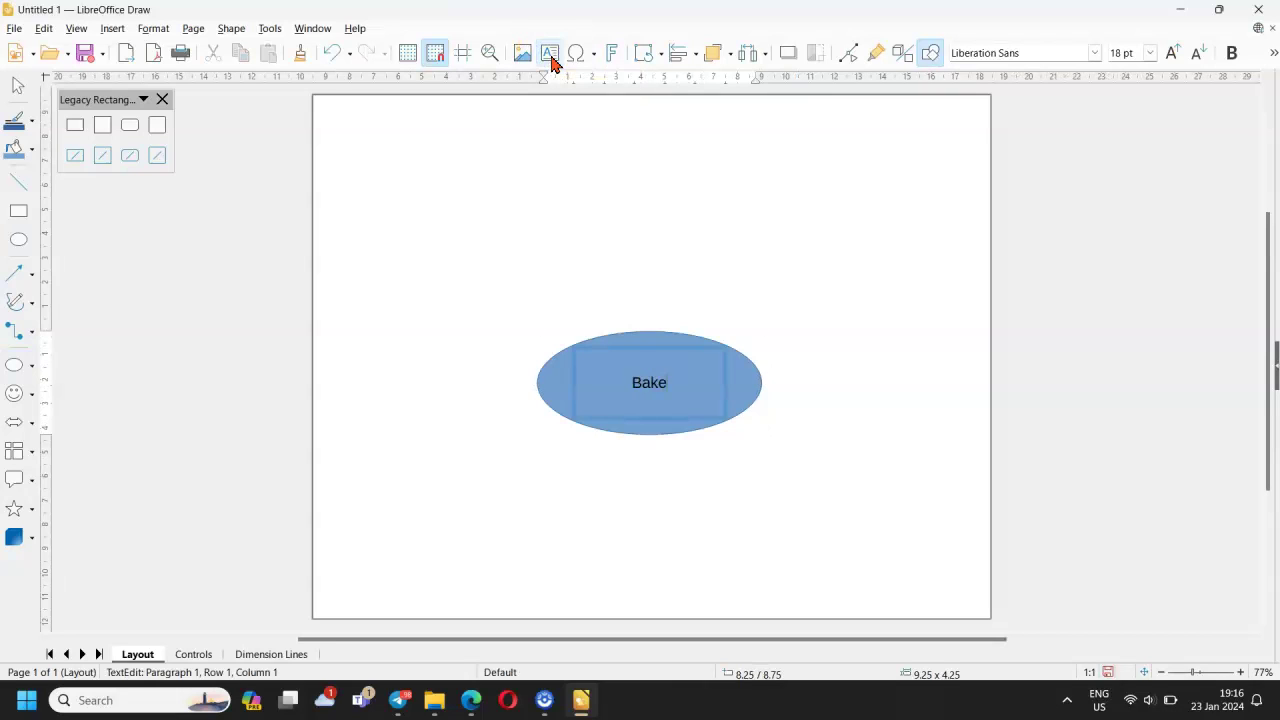
{"action": "type", "text": "ake a Cake"}
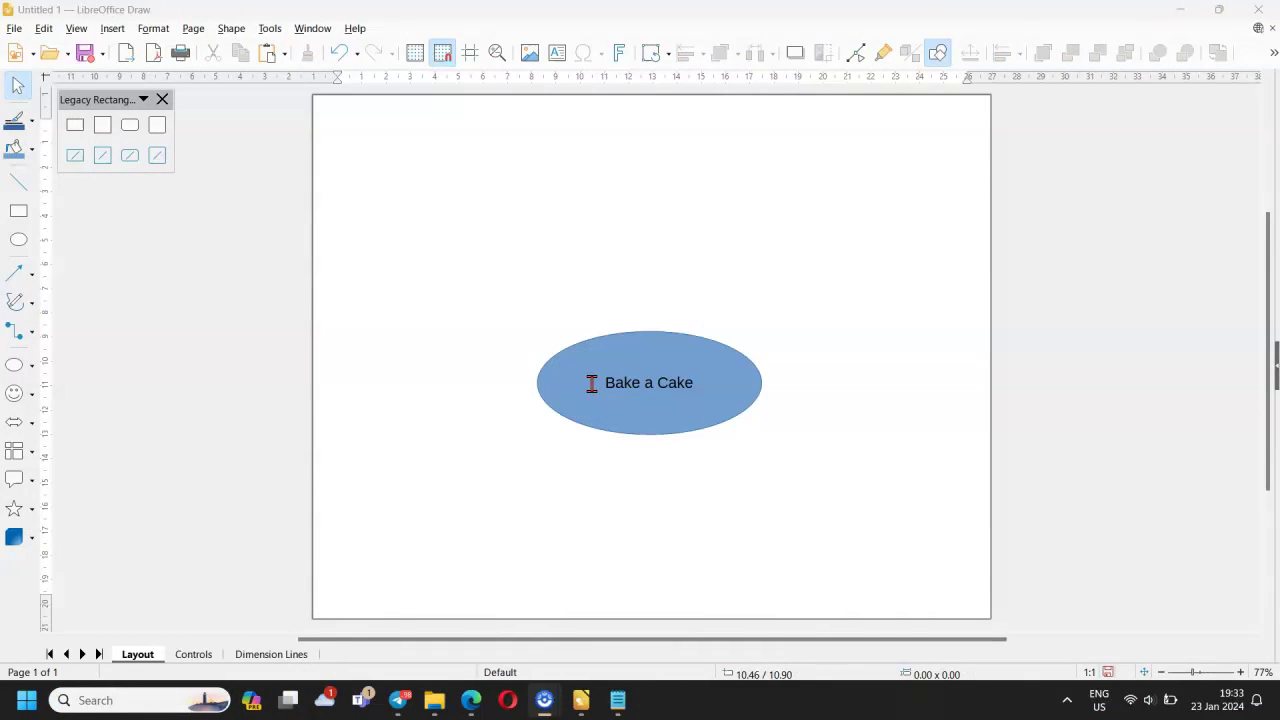
Format the 'Bake a Cake' text as bold 24 pt Lucida Handwriting.
{"action": "left_click_drag", "start_coordinate": [596, 382], "coordinate": [694, 382]}
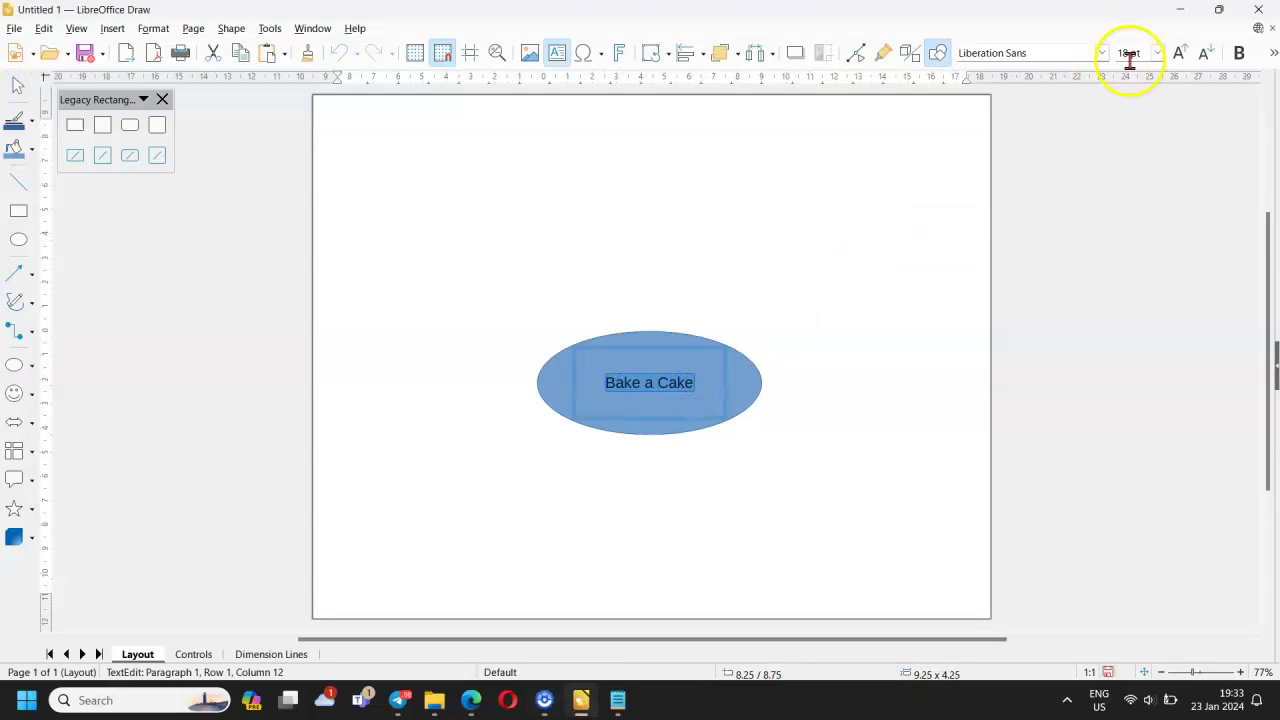
{"action": "left_click", "coordinate": [1157, 53]}
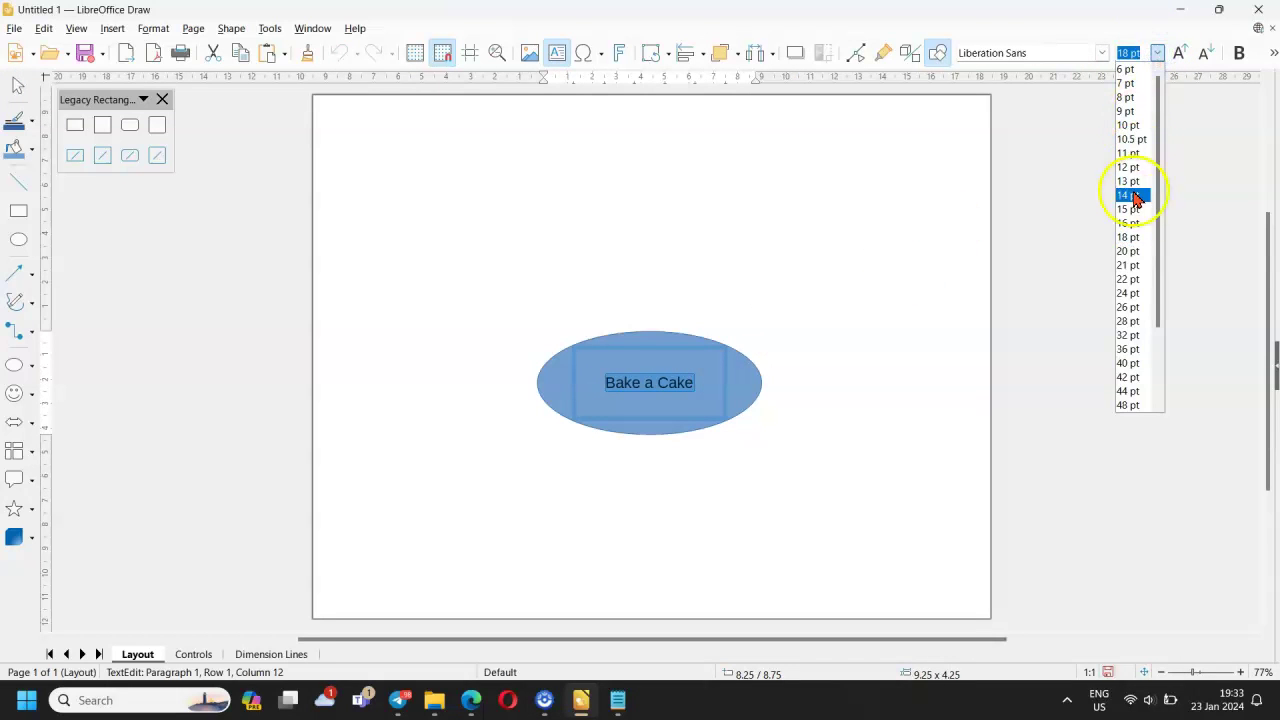
{"action": "left_click", "coordinate": [1128, 293]}
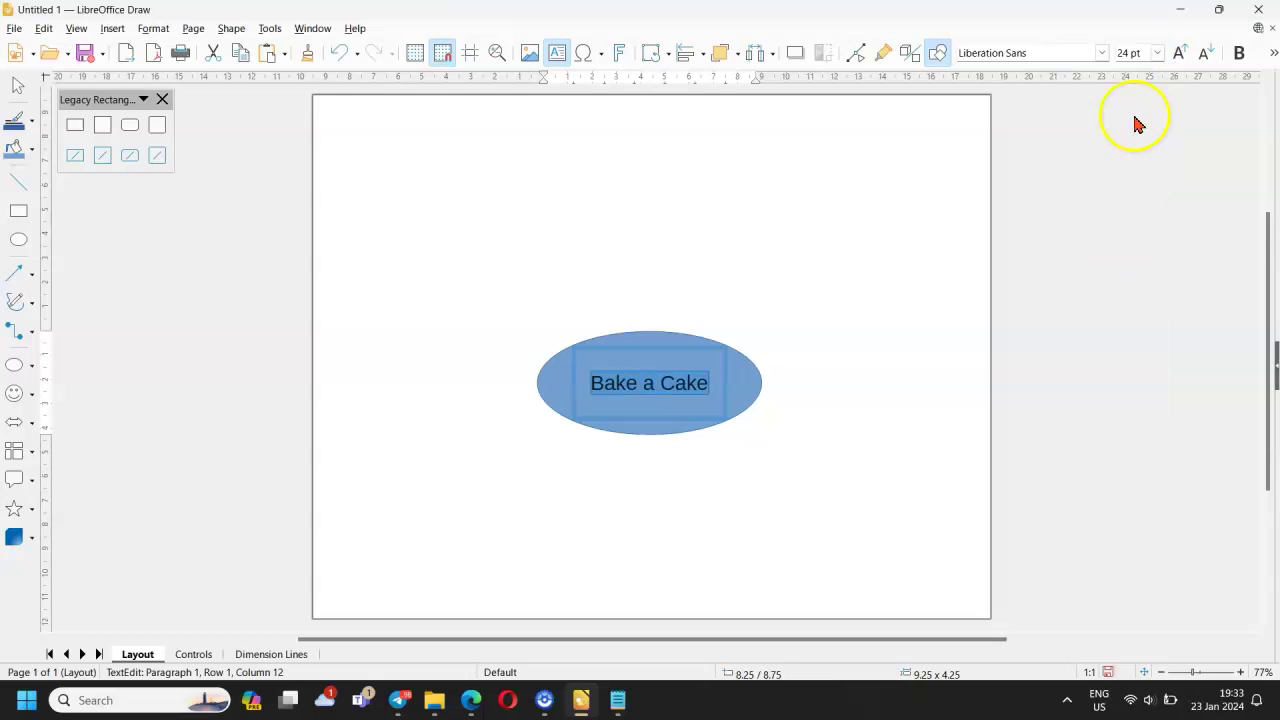
{"action": "left_click", "coordinate": [1101, 54]}
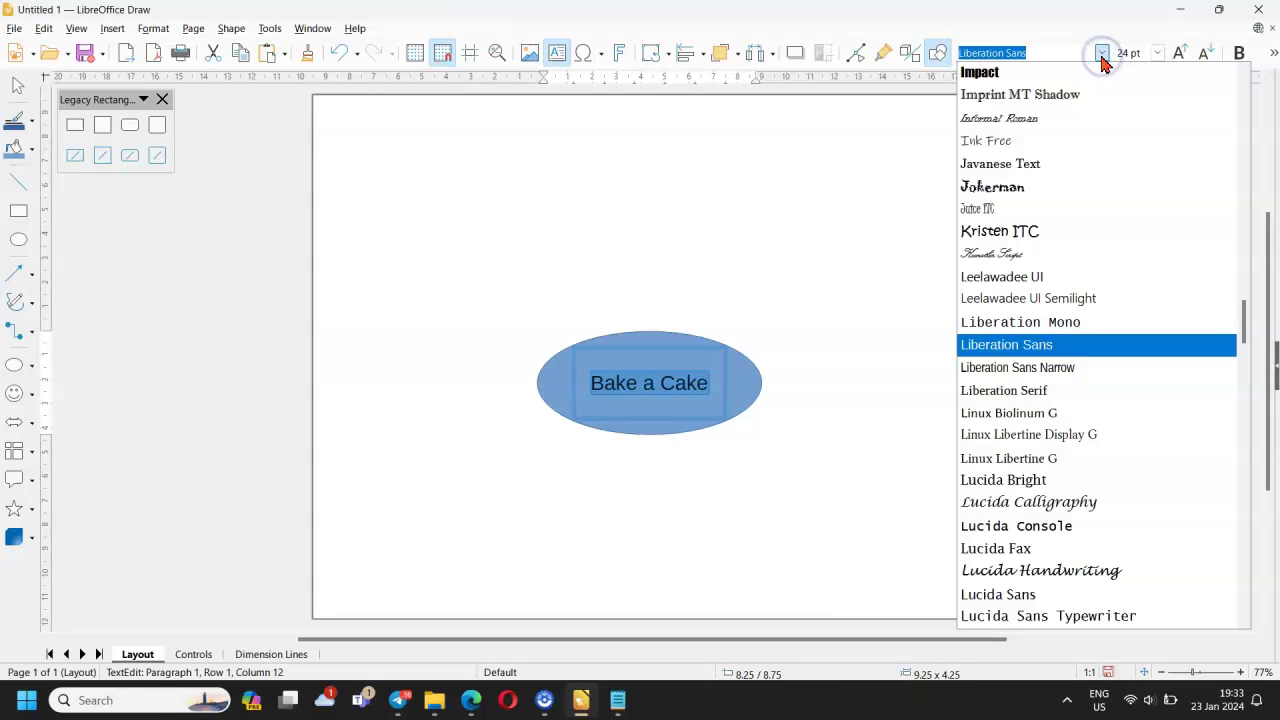
{"action": "left_click", "coordinate": [1046, 580]}
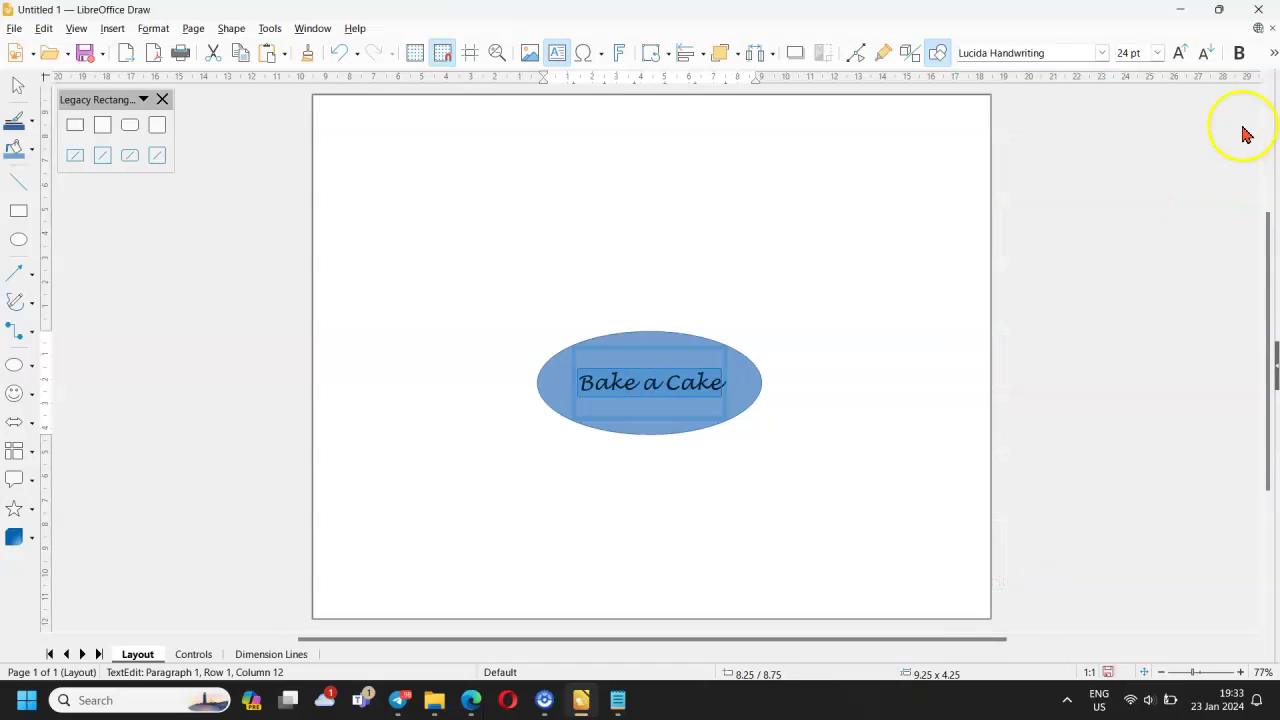
{"action": "left_click", "coordinate": [1238, 54]}
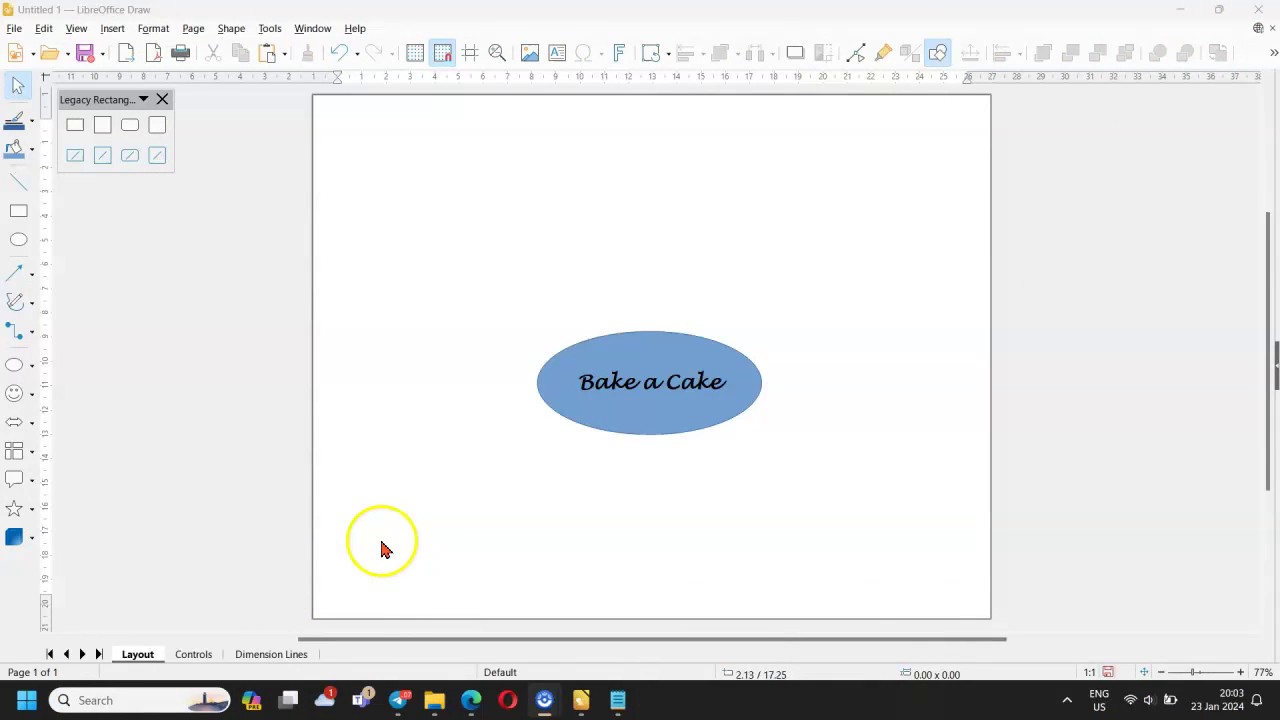
Fill the Bake a Cake ellipse with orange.
{"action": "left_click", "coordinate": [617, 421]}
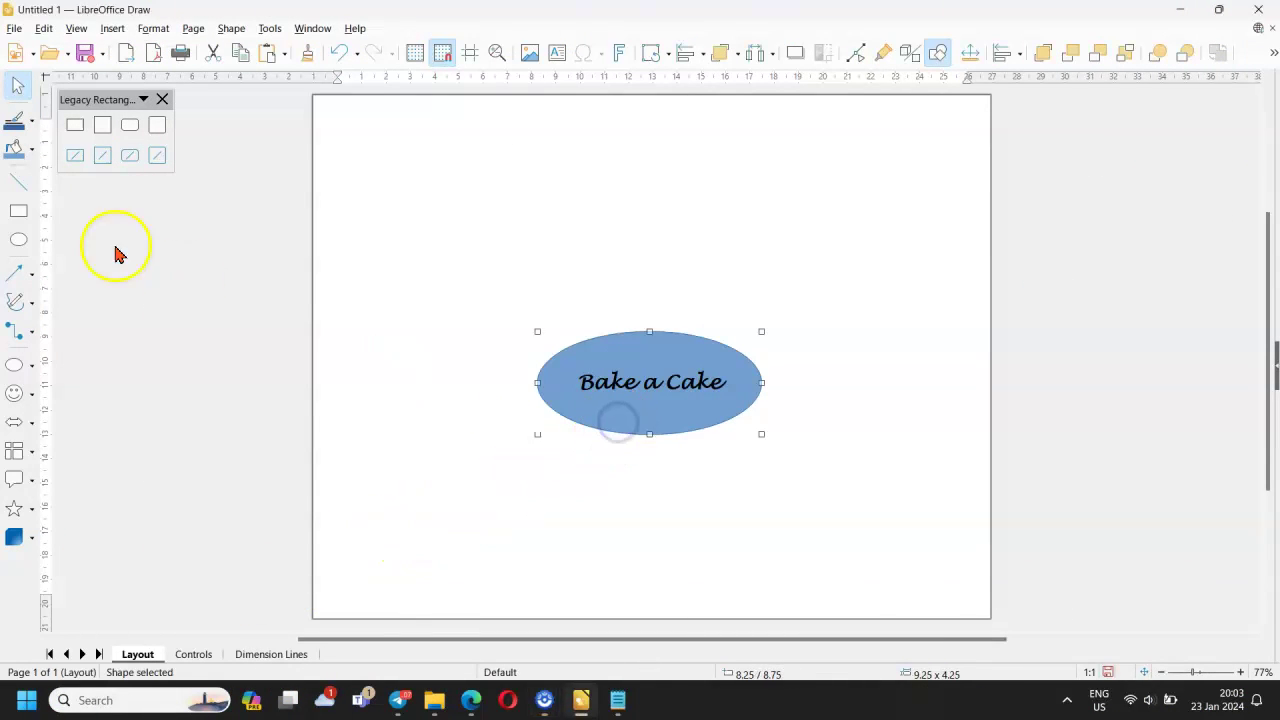
{"action": "left_click", "coordinate": [32, 149]}
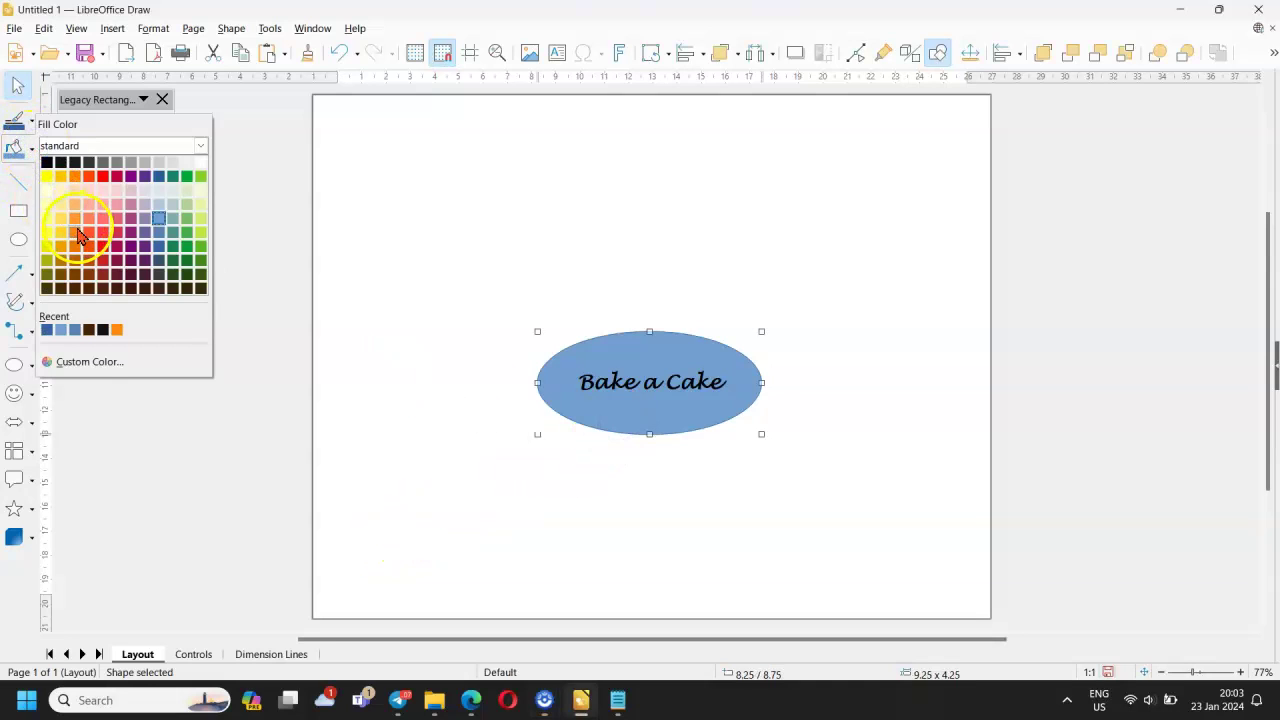
{"action": "left_click", "coordinate": [75, 232]}
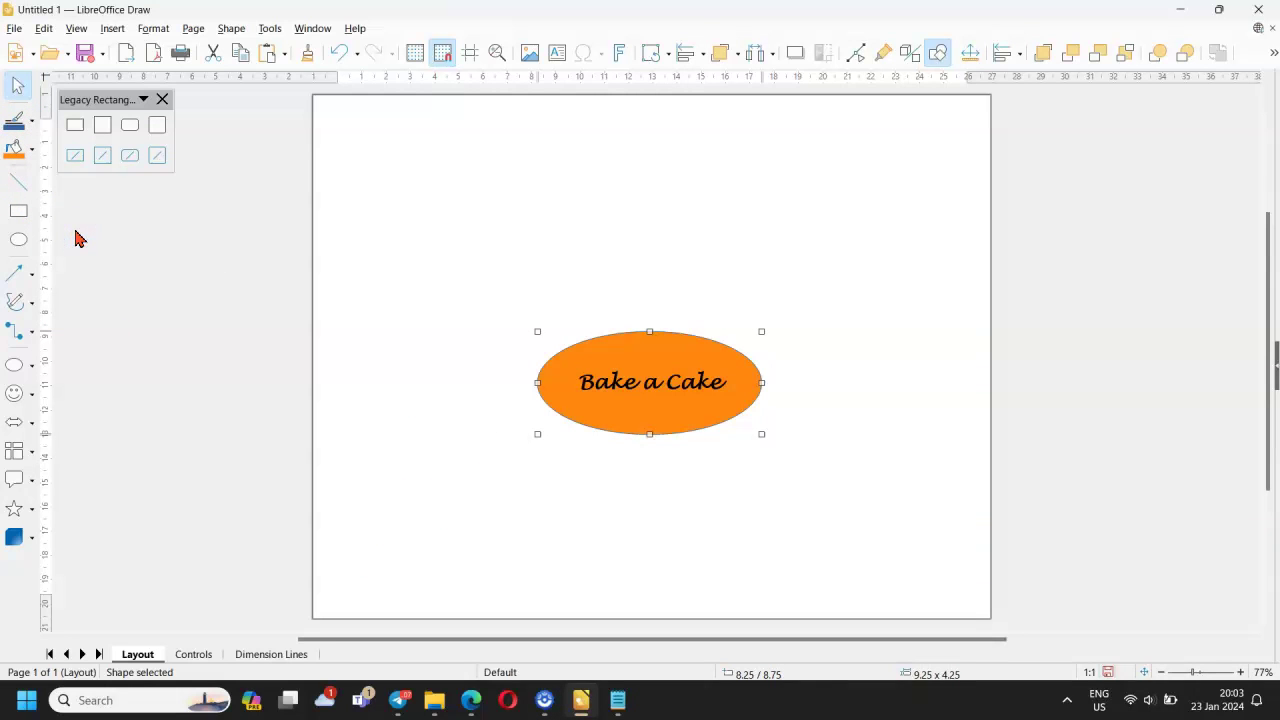
Give the ellipse a 0.10 cm Dark Gray 4 outline.
{"action": "right_click", "coordinate": [599, 407]}
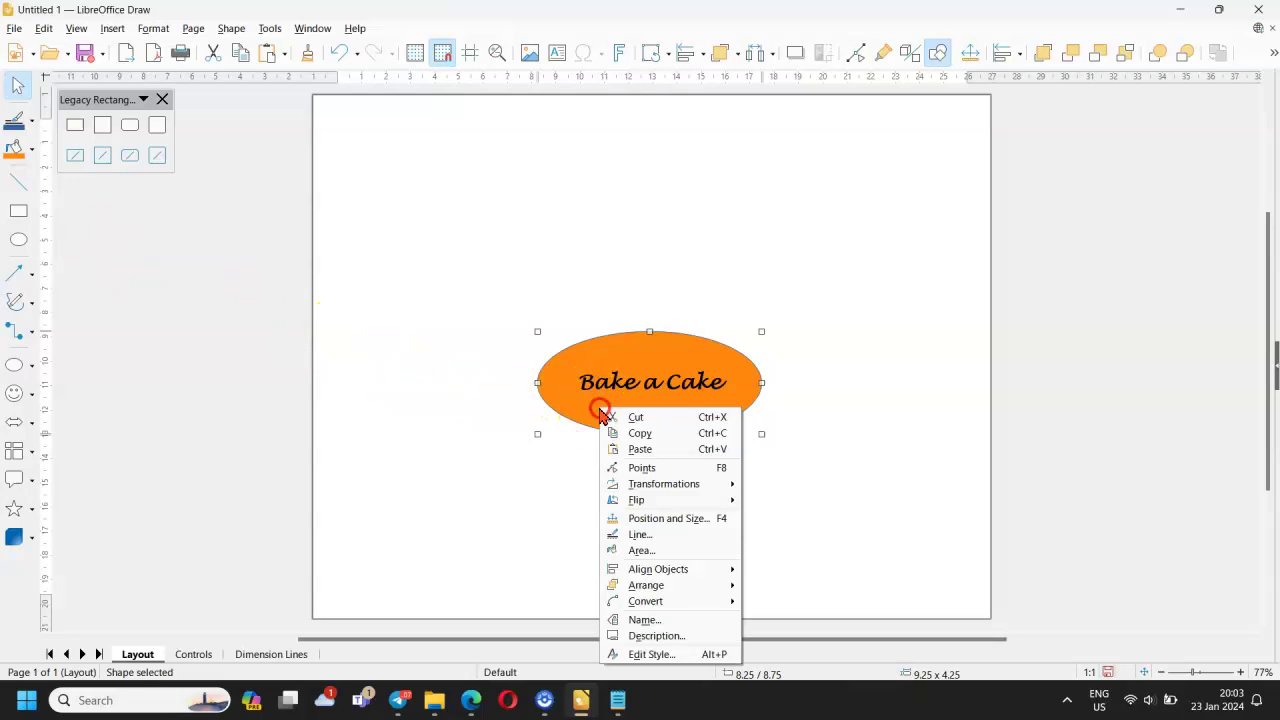
{"action": "left_click", "coordinate": [640, 536]}
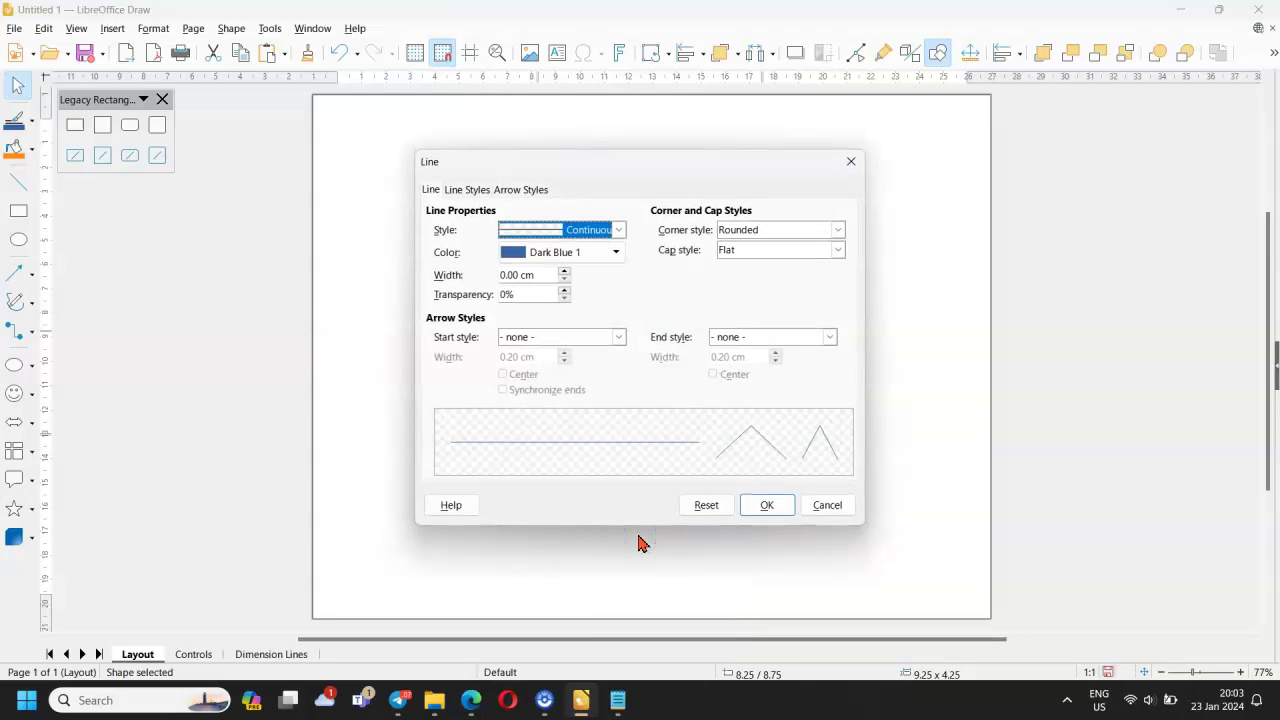
{"action": "left_click", "coordinate": [615, 256]}
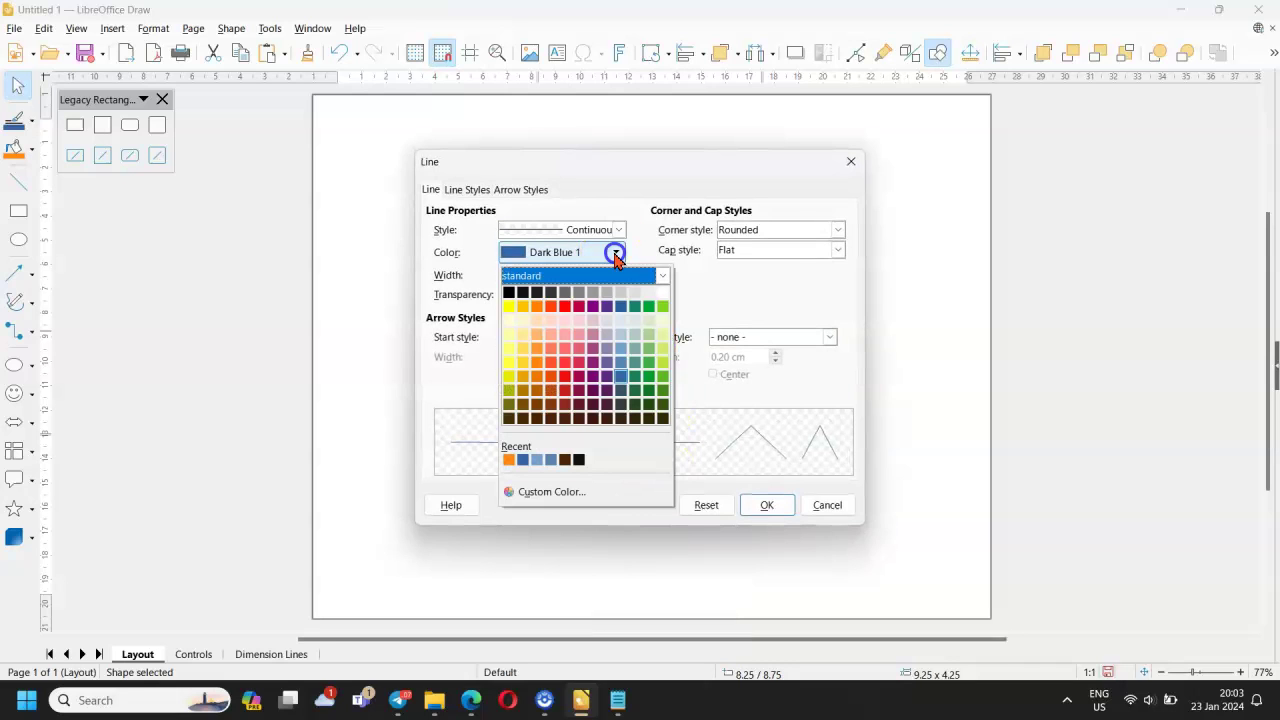
{"action": "left_click", "coordinate": [525, 292]}
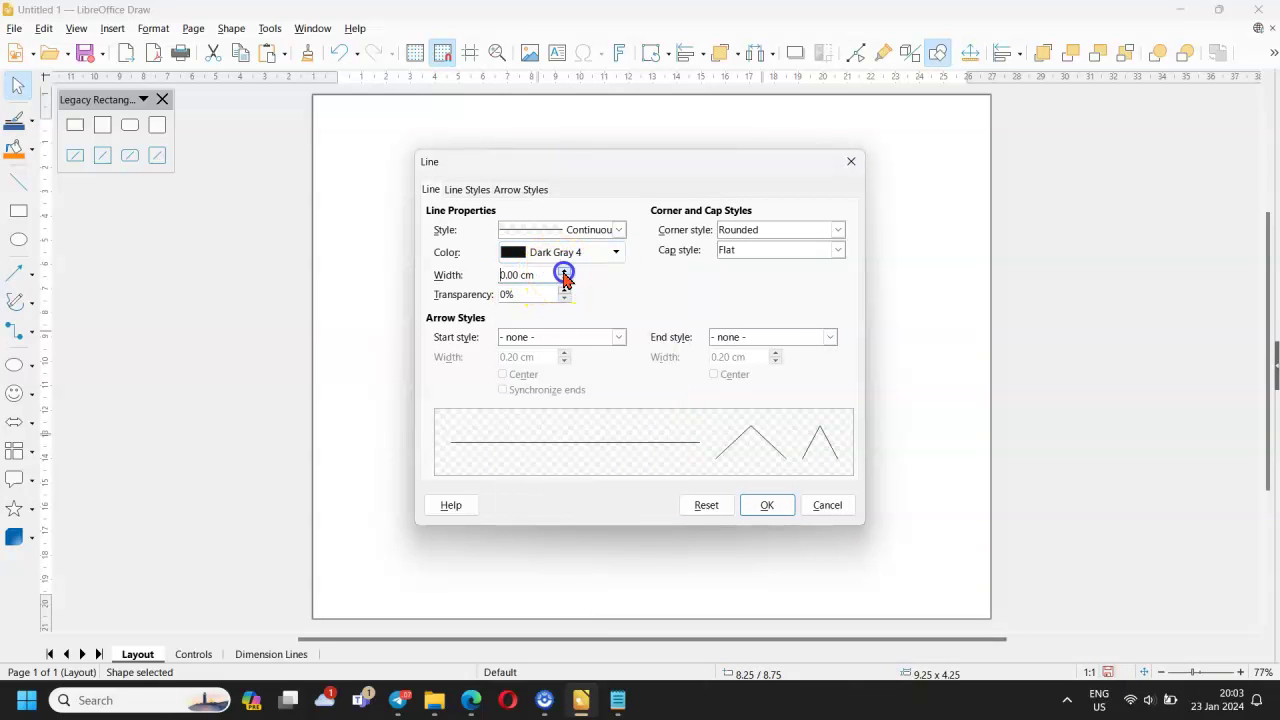
{"action": "left_click", "coordinate": [563, 271]}
{"action": "left_click", "coordinate": [760, 507]}
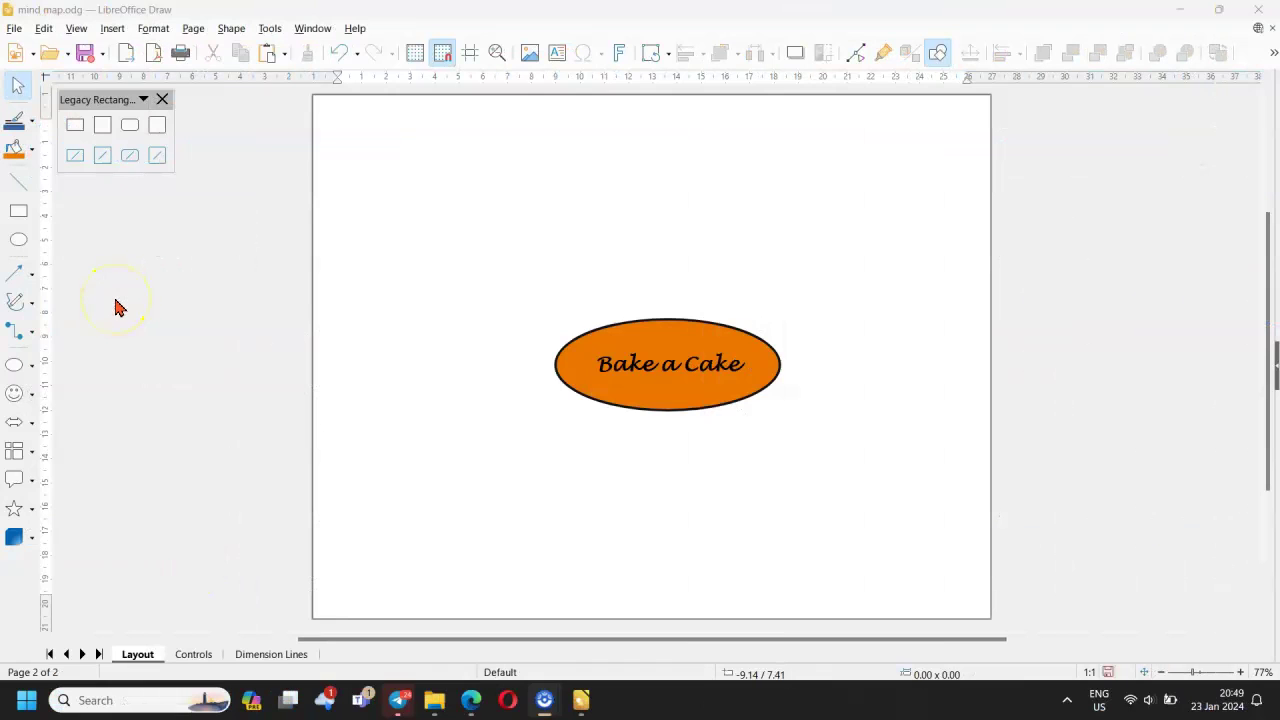
Draw an unfilled rounded rectangle above-left of the ellipse and enlarge its corner radius.
{"action": "left_click", "coordinate": [127, 157]}
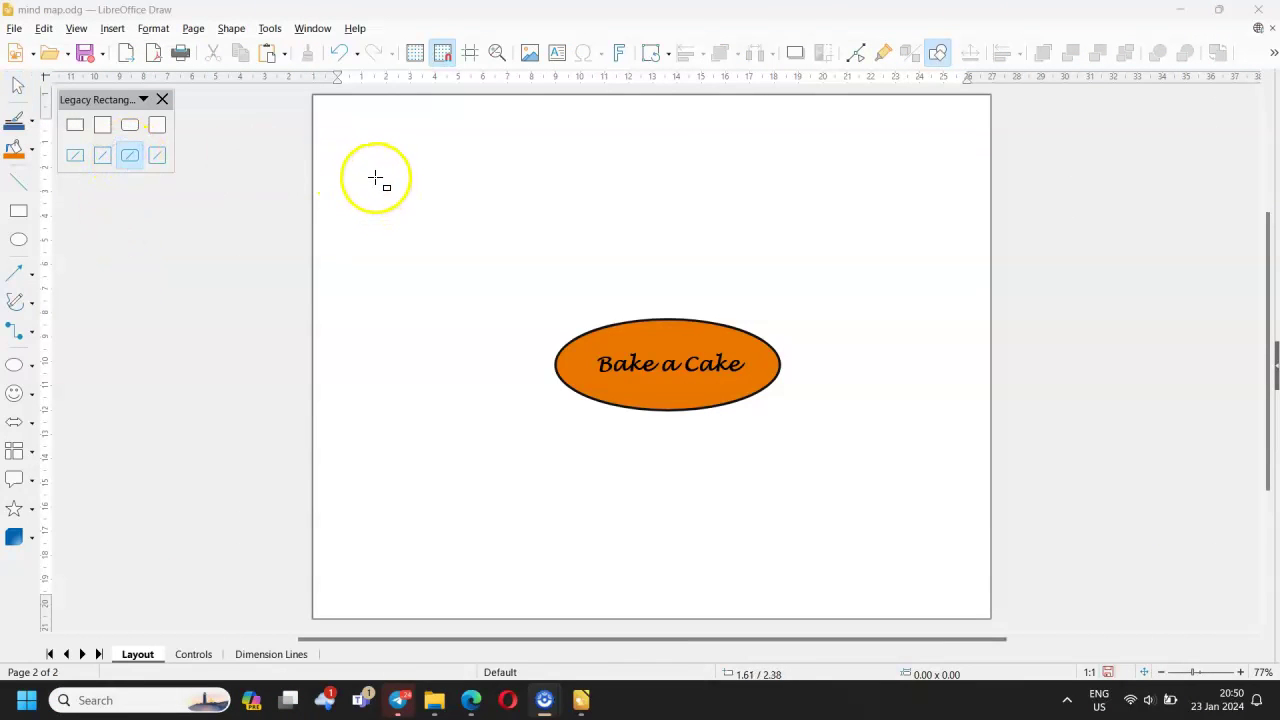
{"action": "left_click_drag", "start_coordinate": [378, 167], "coordinate": [625, 271]}
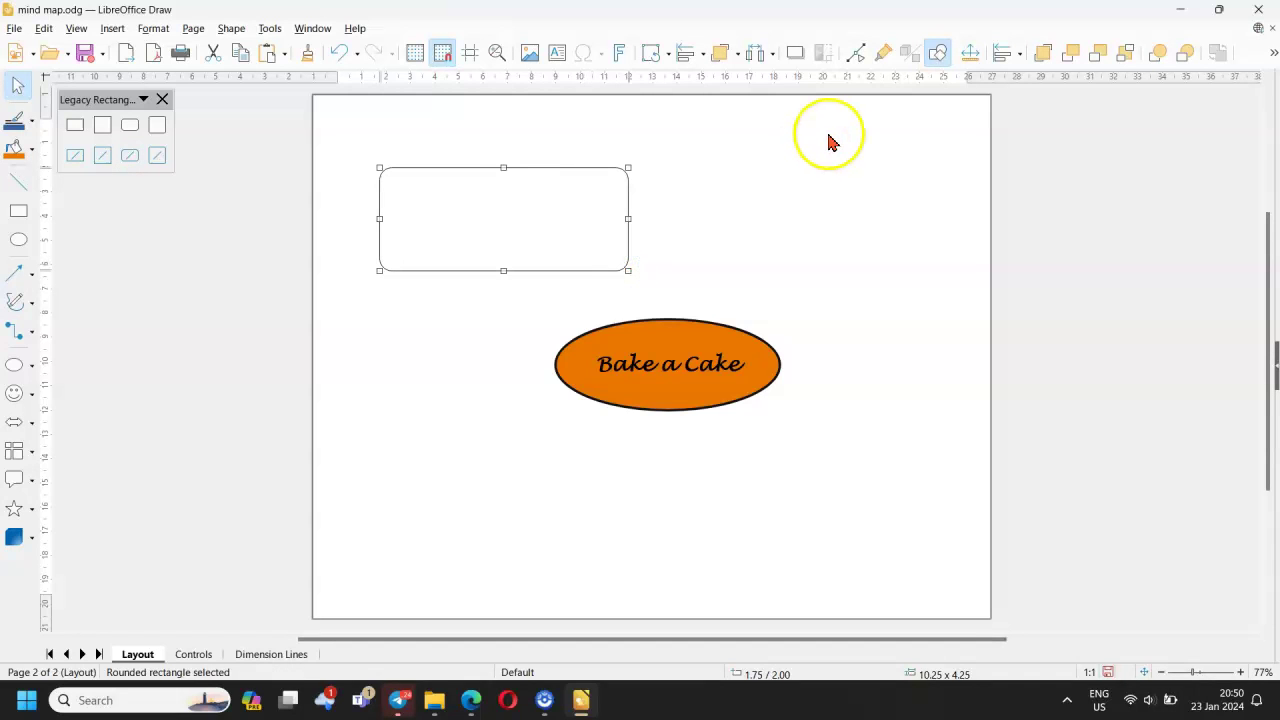
{"action": "left_click", "coordinate": [855, 53]}
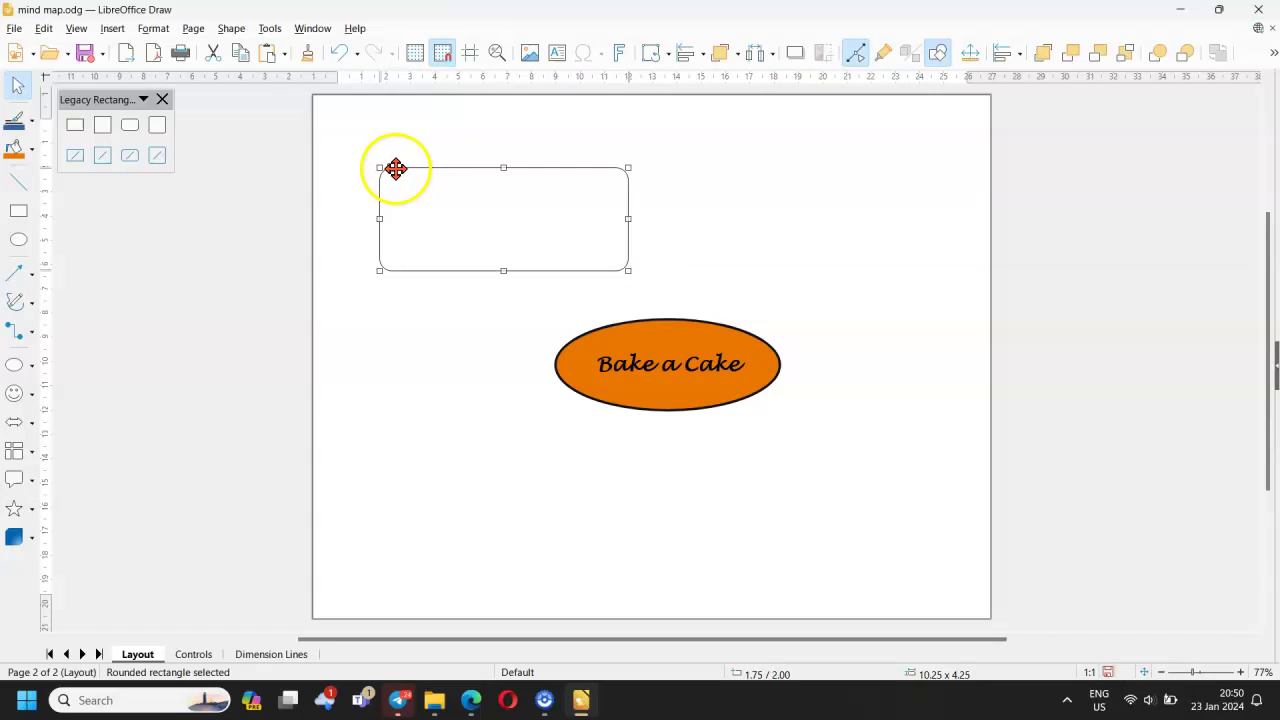
{"action": "mouse_move", "coordinate": [394, 169]}
{"action": "left_mouse_down"}
{"action": "mouse_move", "coordinate": [424, 176]}
{"action": "mouse_move", "coordinate": [397, 178]}
{"action": "left_mouse_up"}
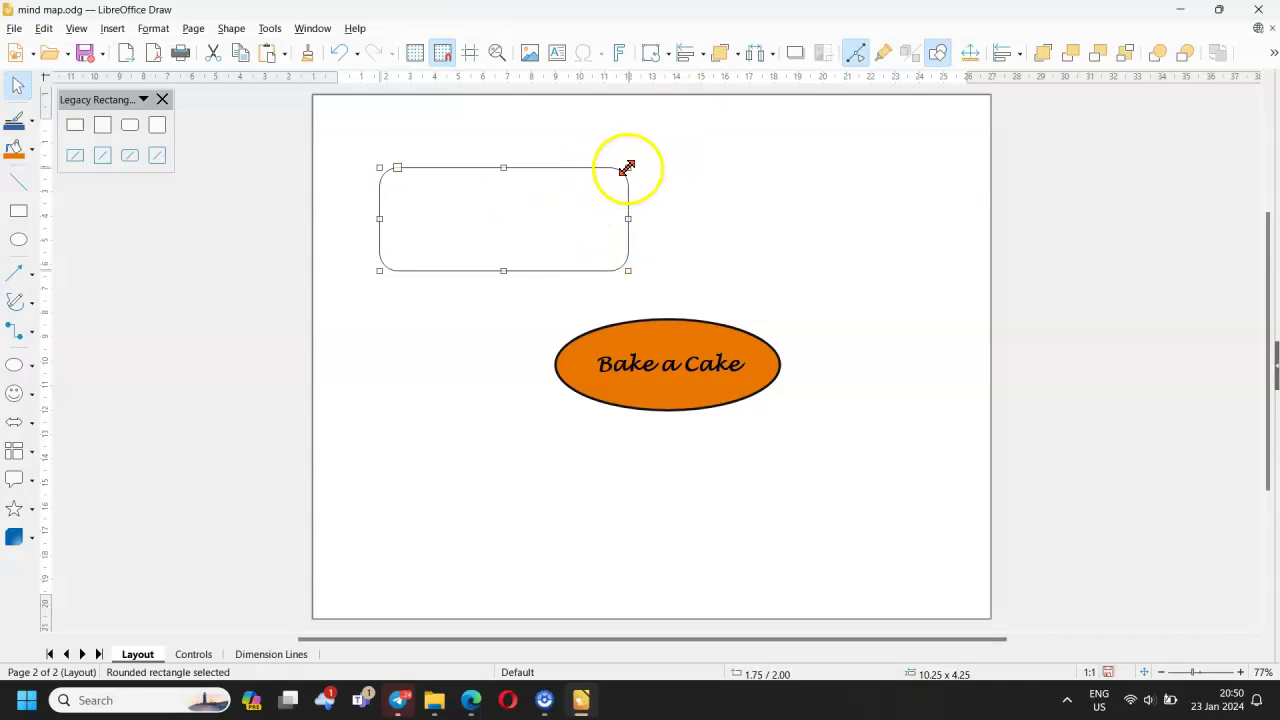
{"action": "mouse_move", "coordinate": [624, 171]}
{"action": "left_mouse_down"}
{"action": "mouse_move", "coordinate": [651, 146]}
{"action": "mouse_move", "coordinate": [628, 164]}
{"action": "left_mouse_up"}
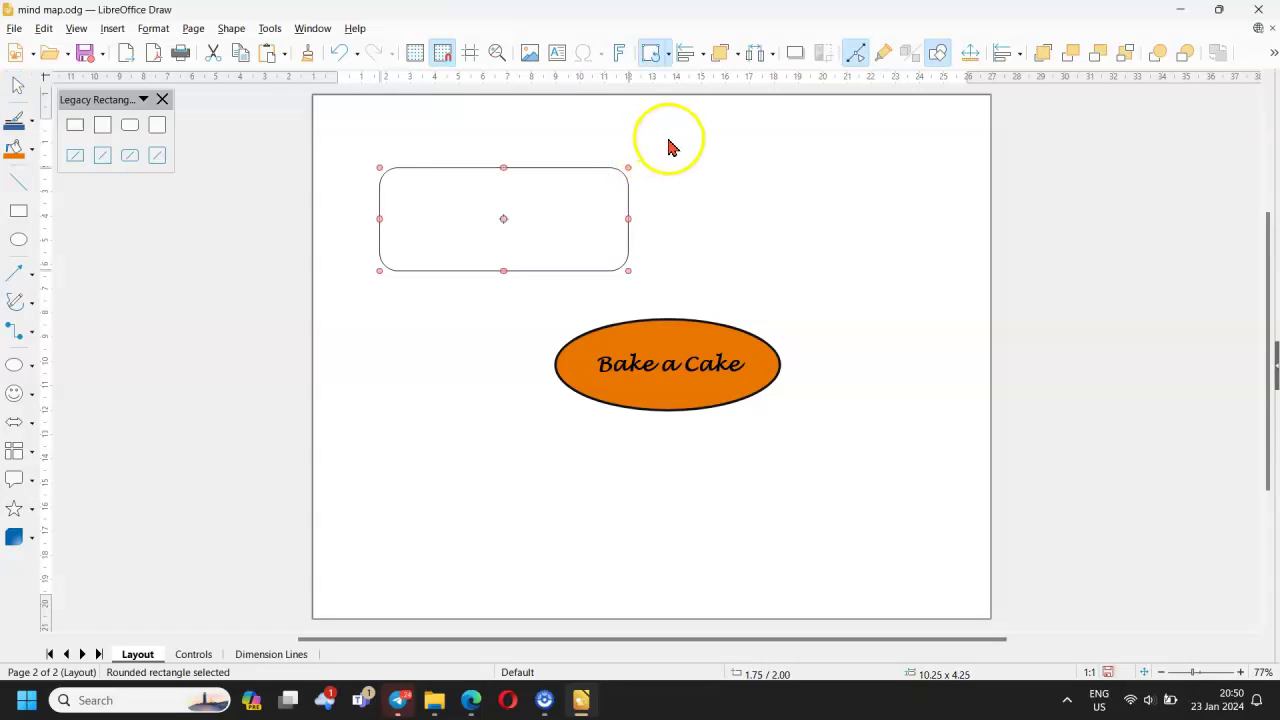
Type the label 'Find a Recipe!' inside the rounded box.
{"action": "left_click", "coordinate": [557, 53]}
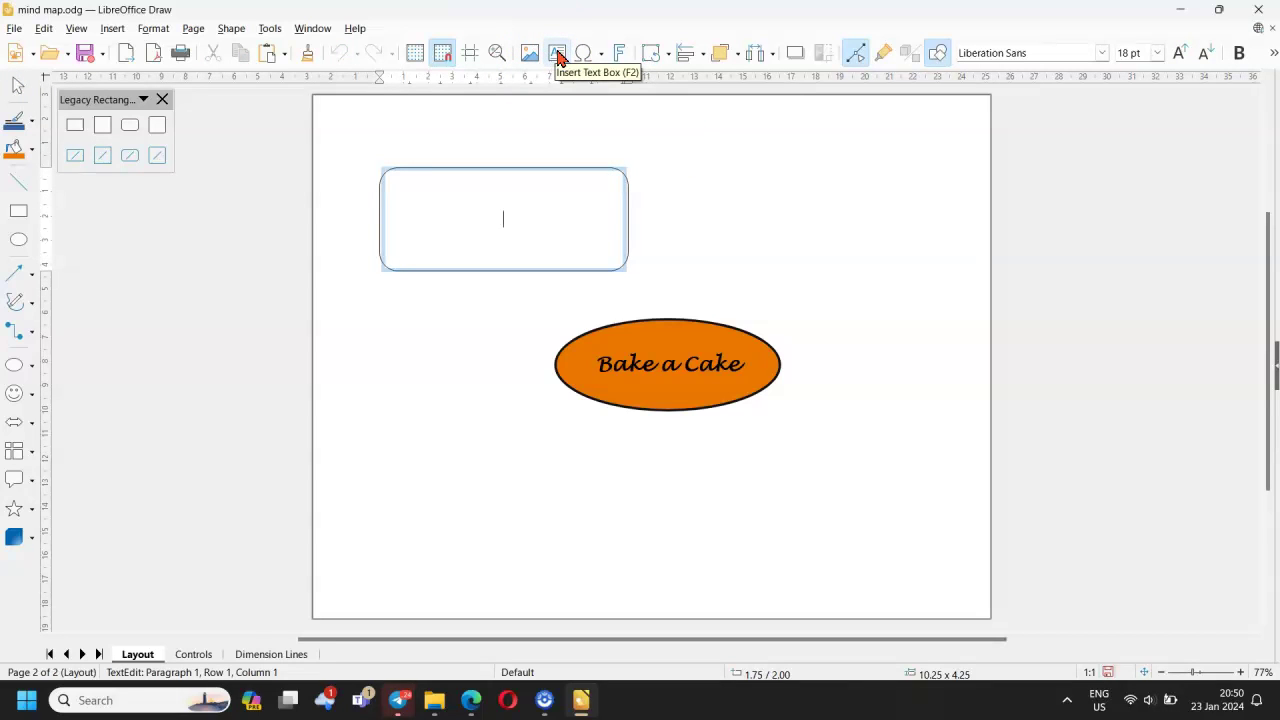
{"action": "type", "text": "G"}
{"action": "key", "text": "BackSpace"}
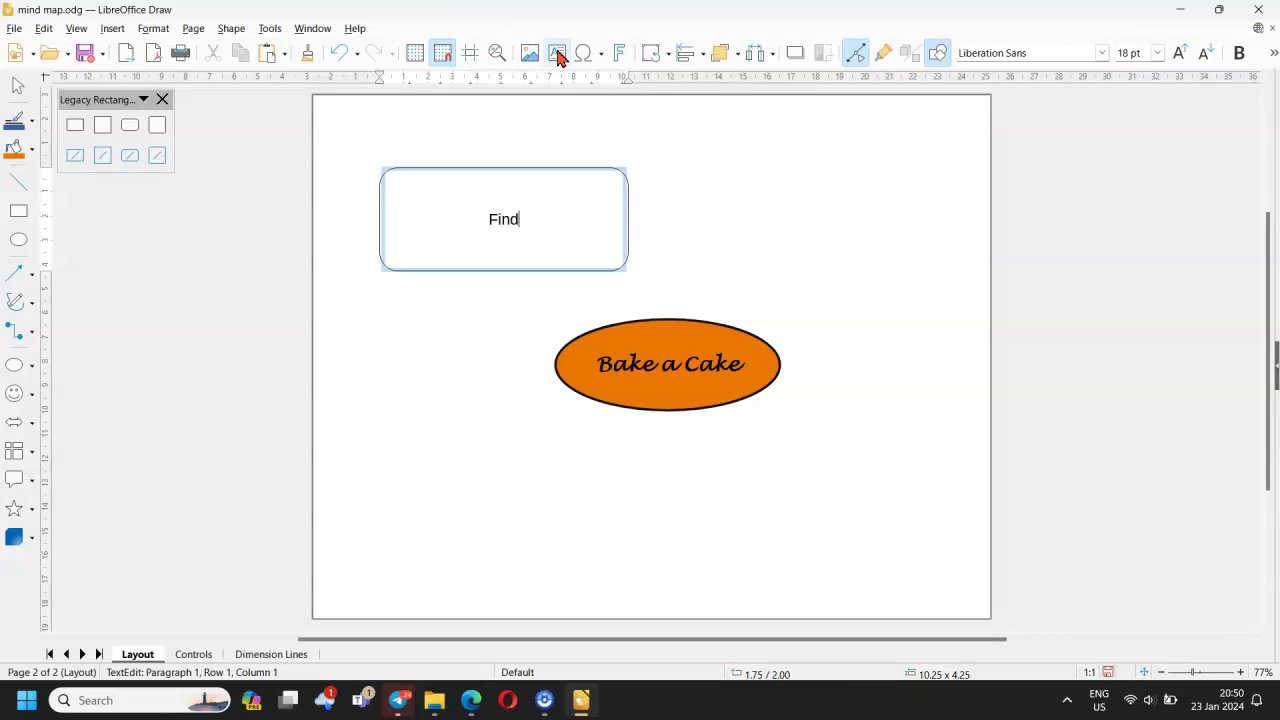
{"action": "type", "text": "Find a Recipe!"}
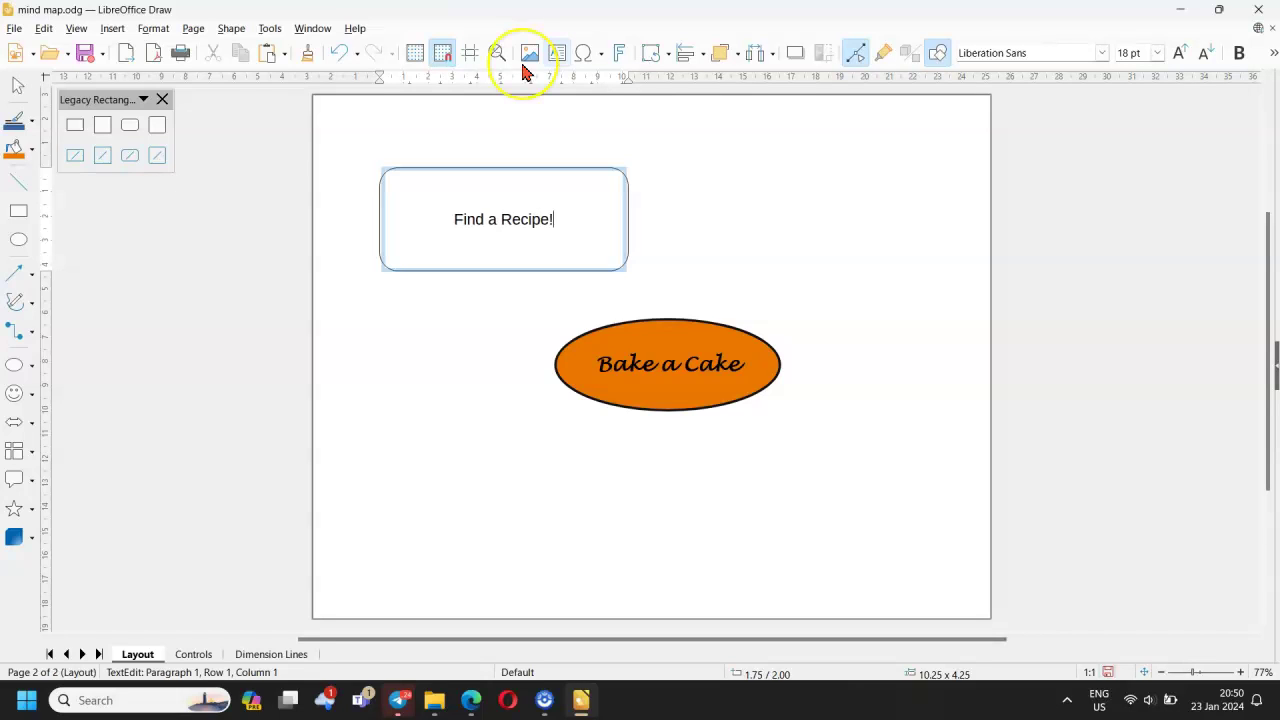
{"action": "left_click", "coordinate": [431, 258]}
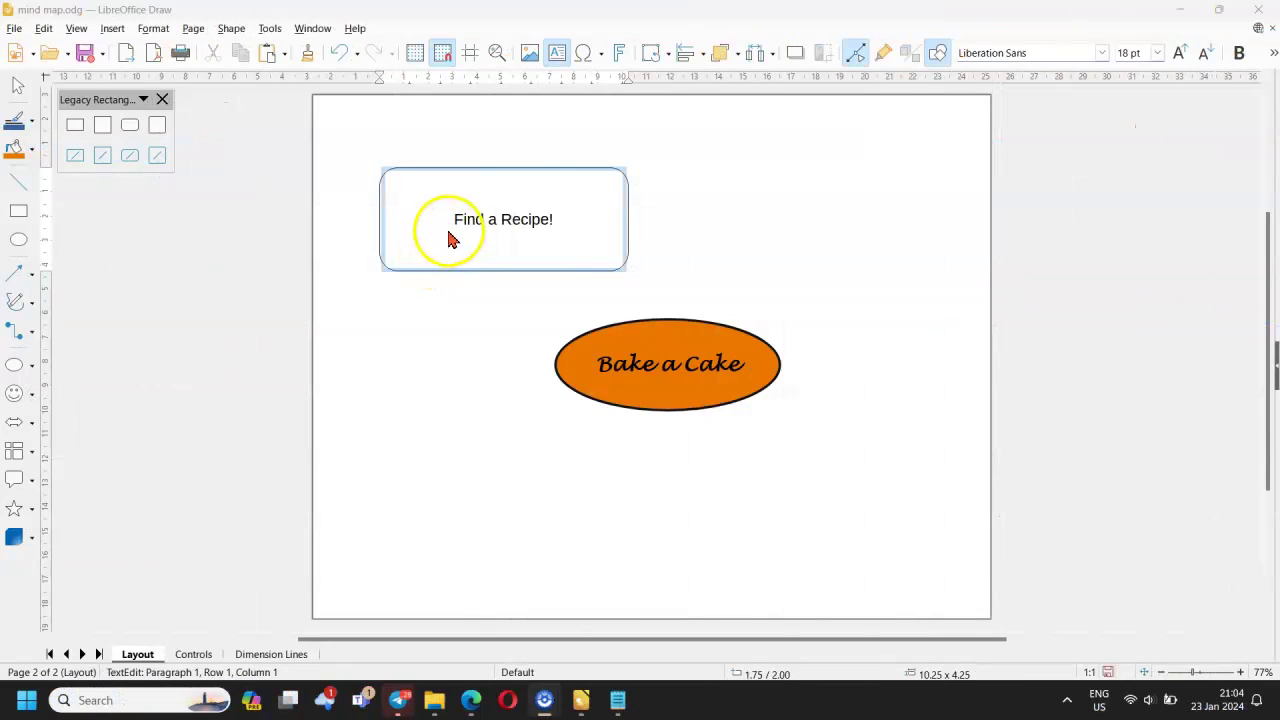
Format the 'Find a Recipe!' label as 24 pt Arial Black.
{"action": "left_click", "coordinate": [452, 199]}
{"action": "left_click_drag", "start_coordinate": [452, 199], "coordinate": [556, 216]}
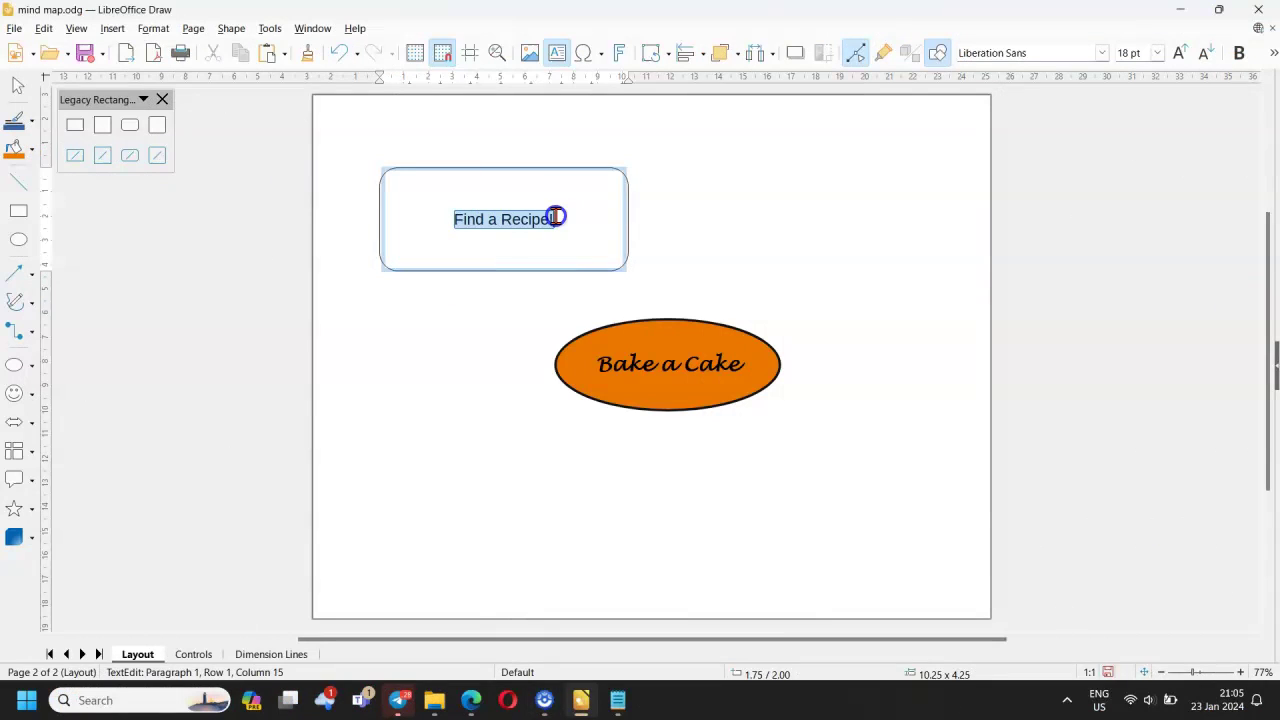
{"action": "left_click", "coordinate": [1101, 53]}
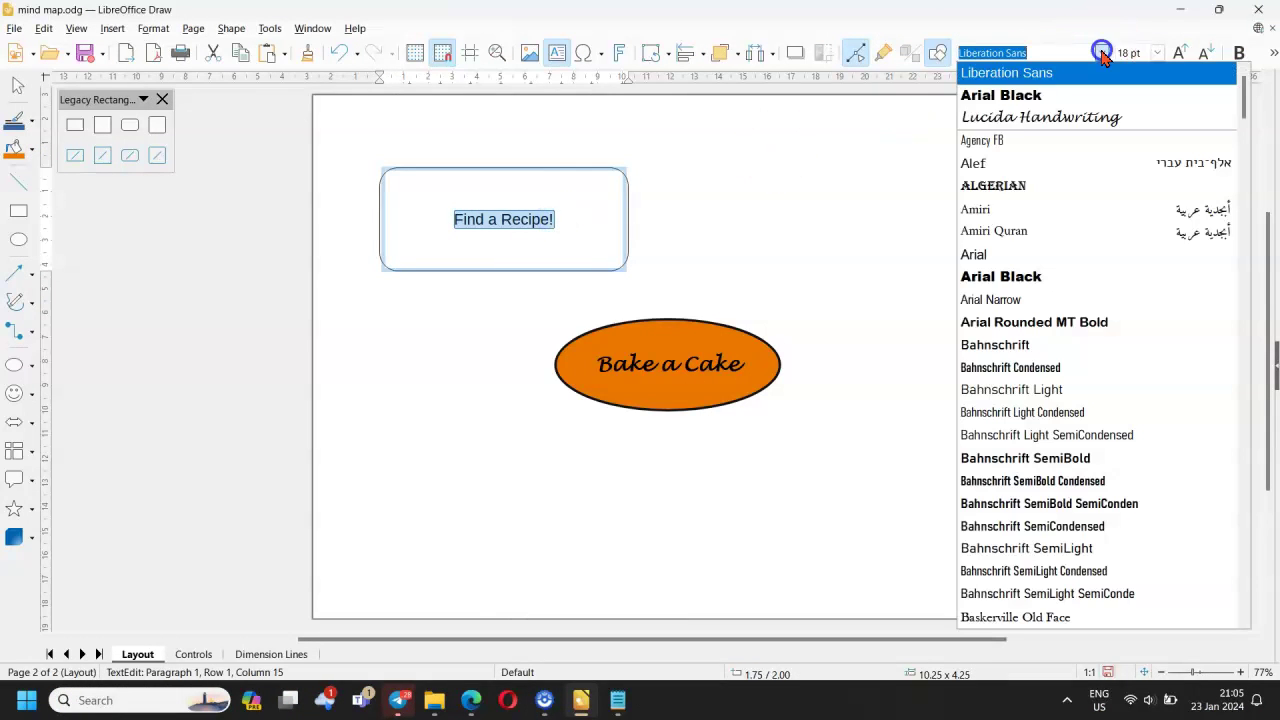
{"action": "left_click", "coordinate": [1015, 274]}
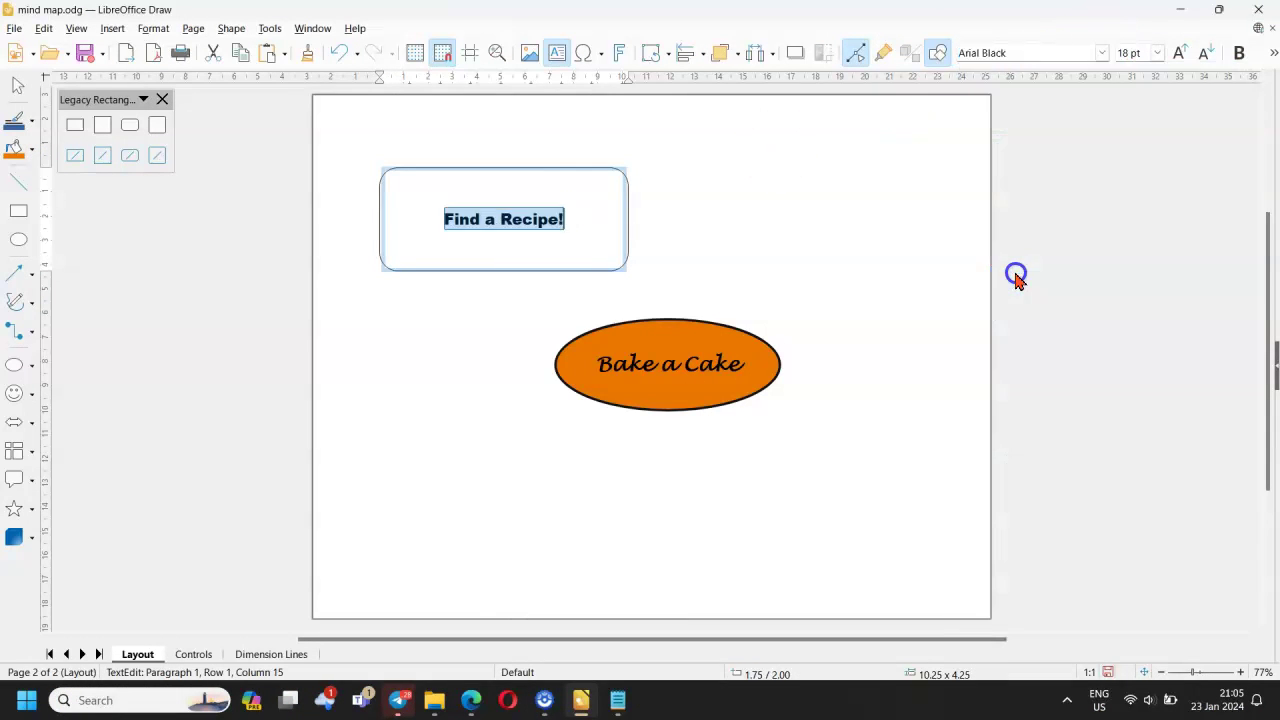
{"action": "left_click", "coordinate": [1157, 53]}
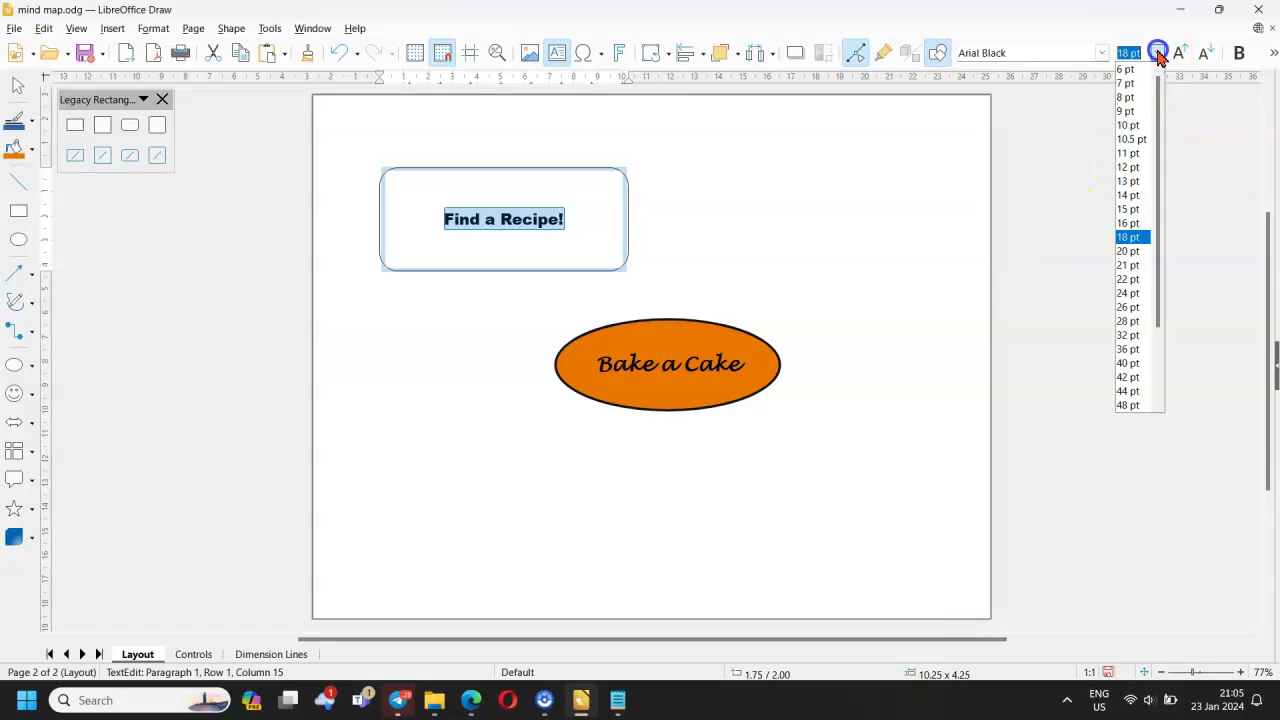
{"action": "left_click", "coordinate": [1128, 293]}
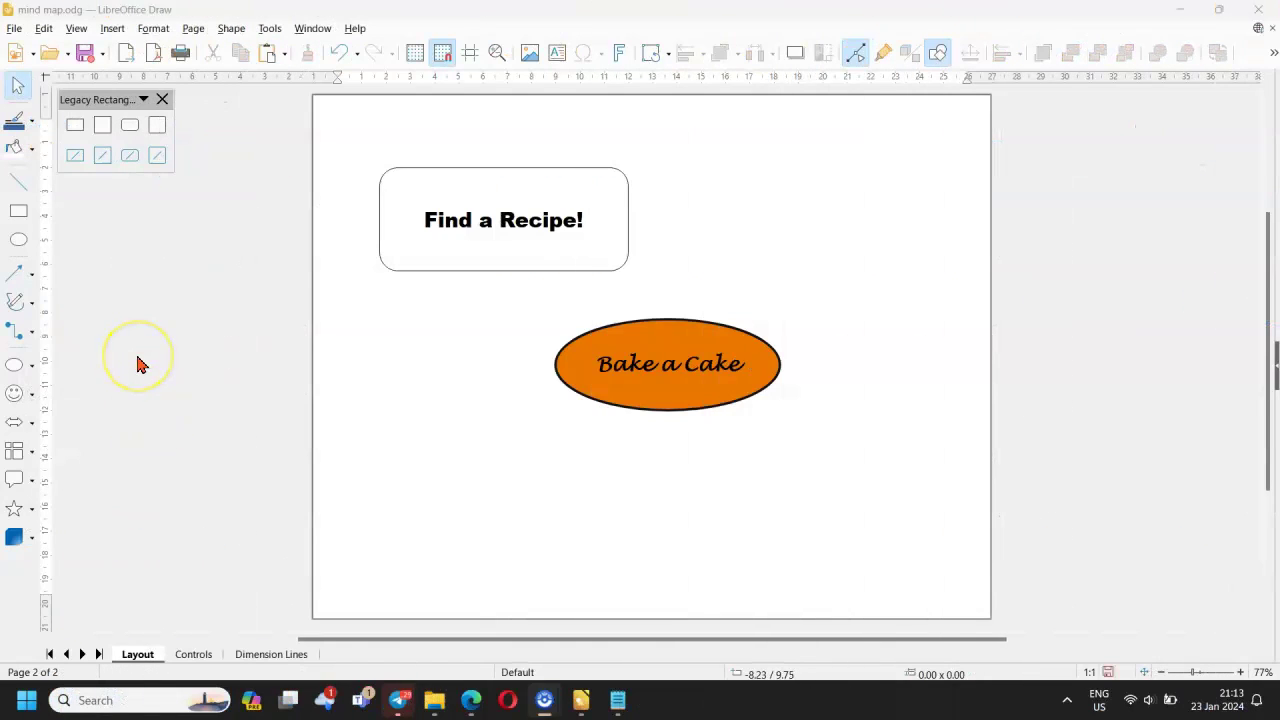
Fill the Find a Recipe! box with light blue.
{"action": "left_click", "coordinate": [381, 261]}
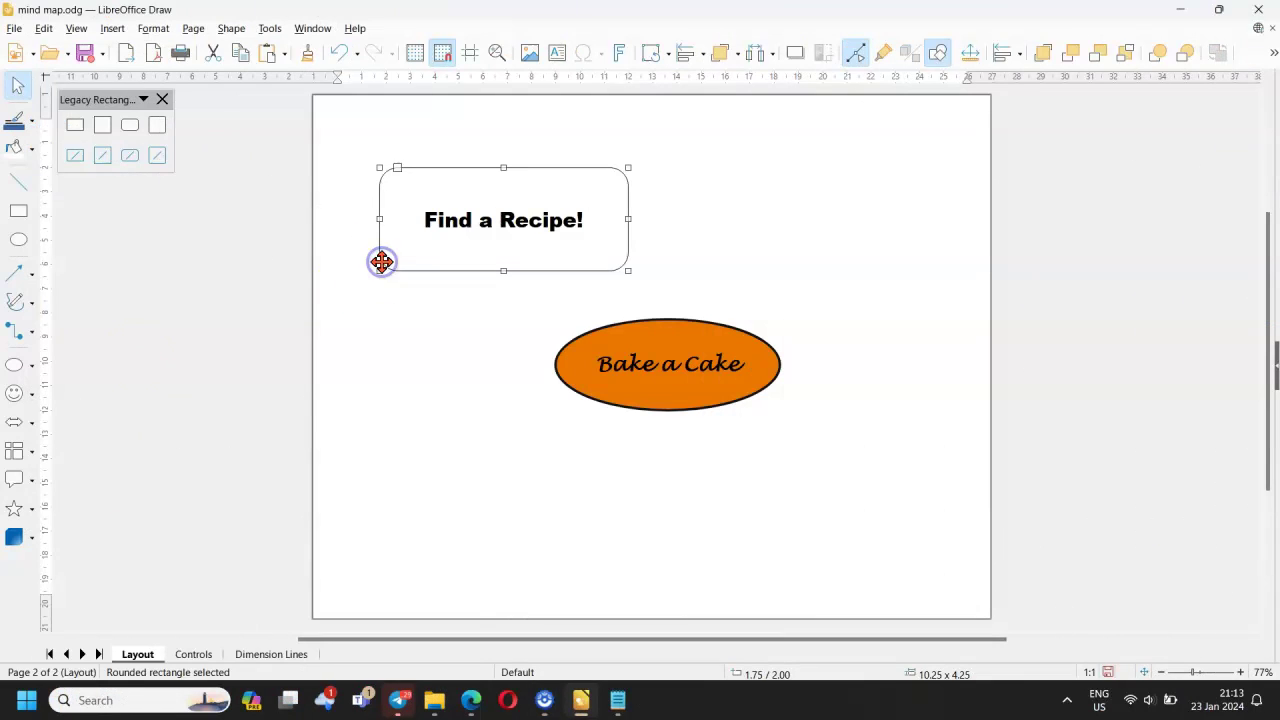
{"action": "left_click", "coordinate": [32, 148]}
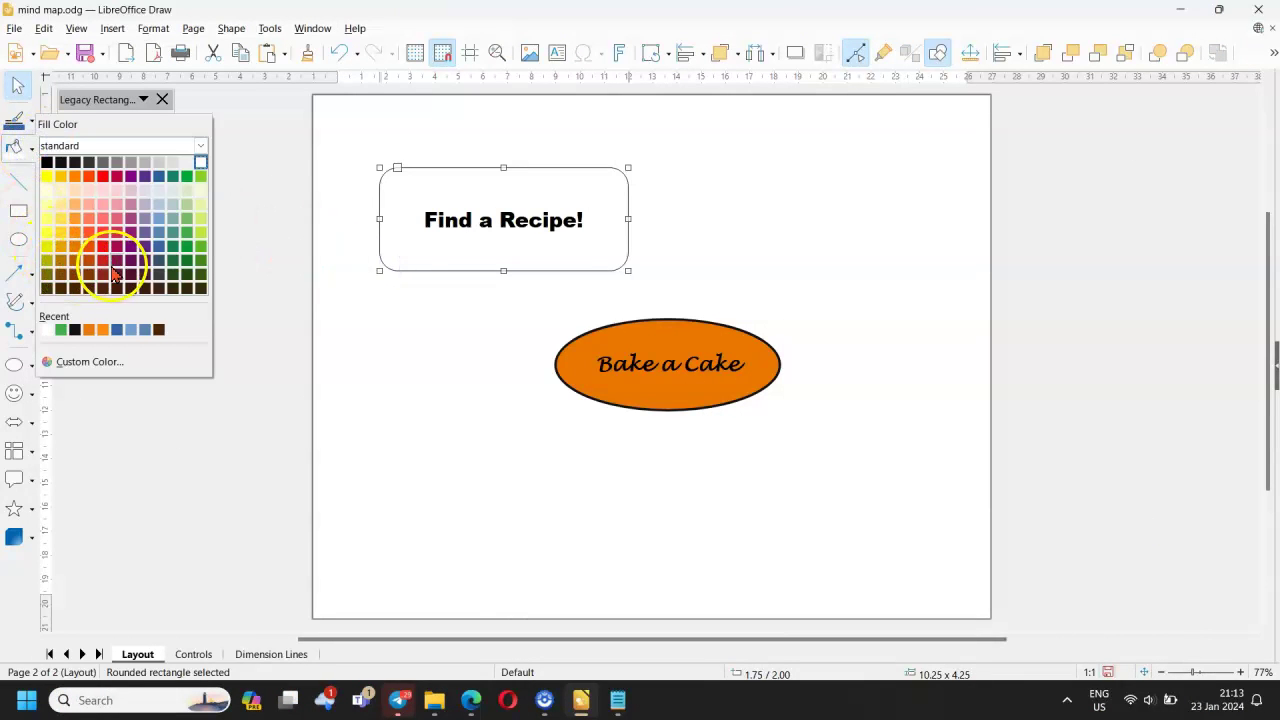
{"action": "left_click", "coordinate": [157, 221]}
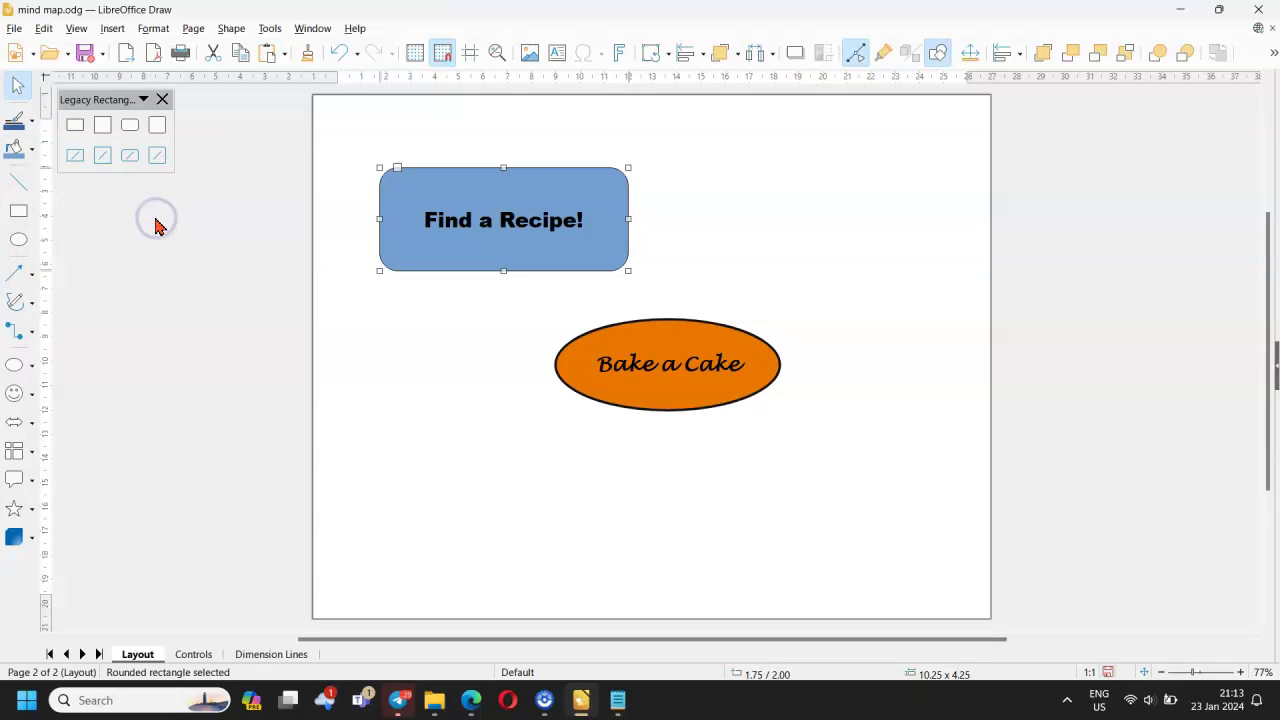
Widen the Find a Recipe! box outline to 0.10 cm.
{"action": "right_click", "coordinate": [434, 258]}
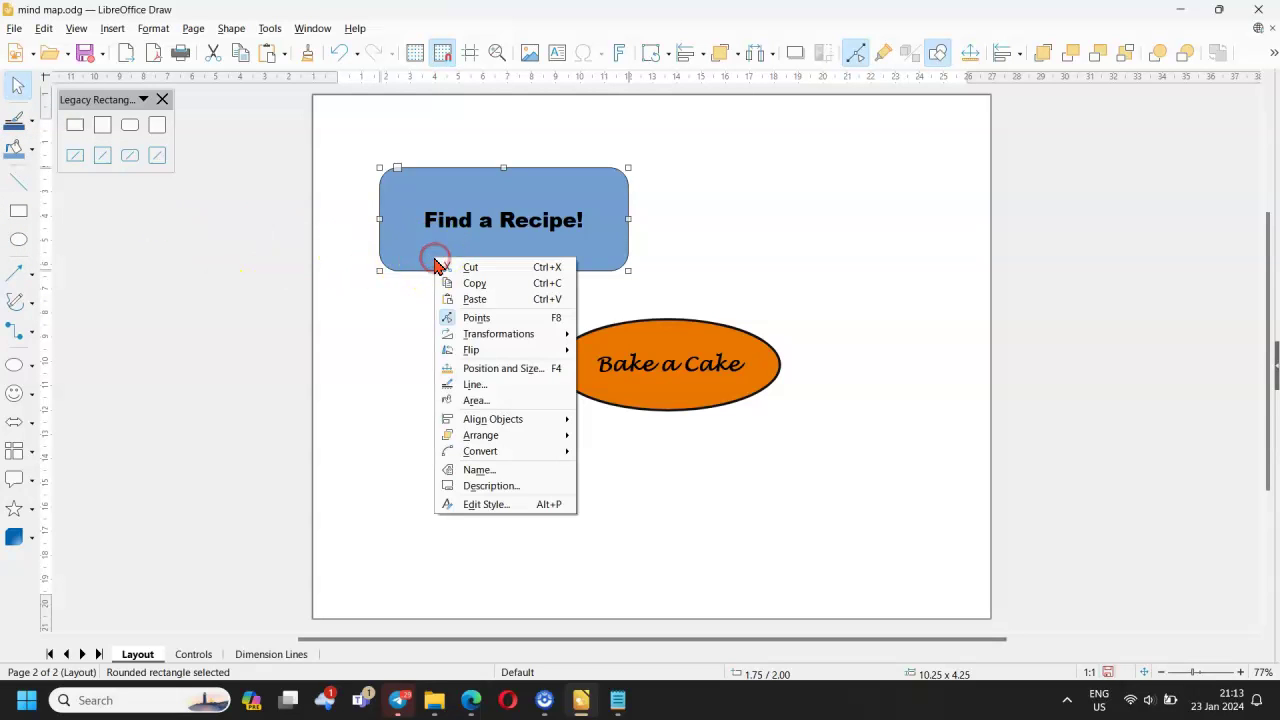
{"action": "left_click", "coordinate": [470, 387]}
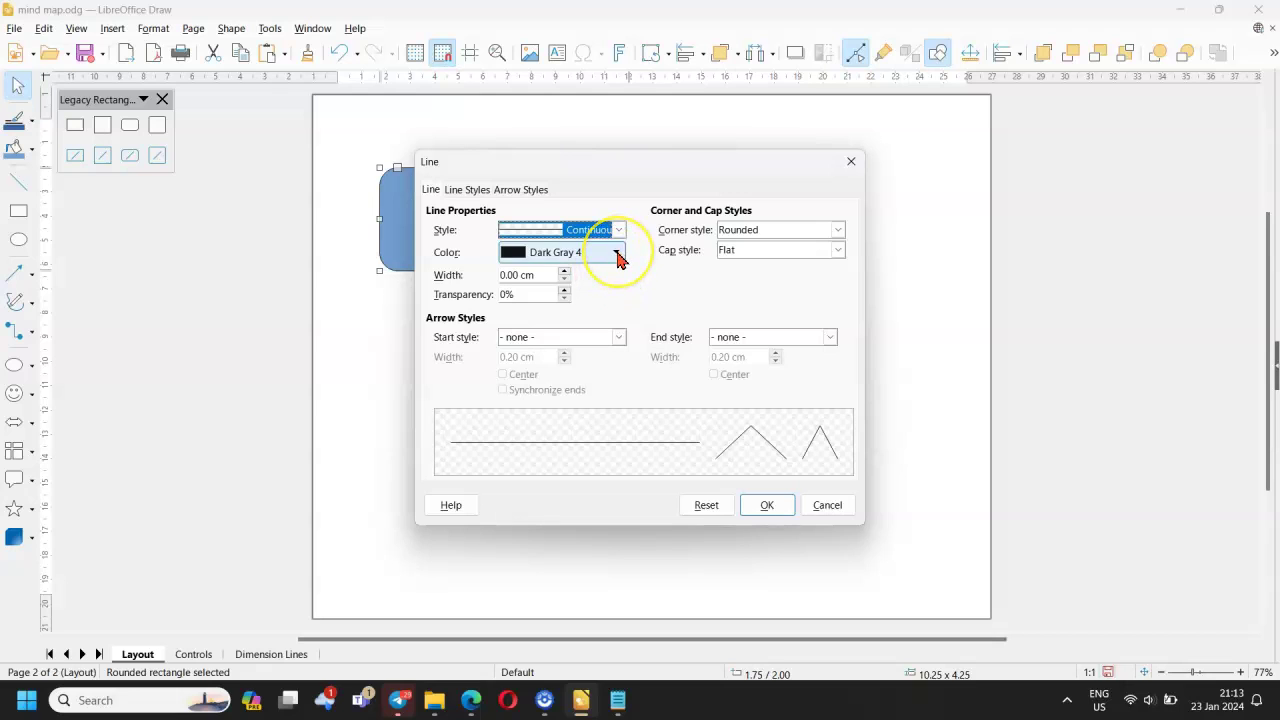
{"action": "left_click", "coordinate": [564, 271]}
{"action": "left_click", "coordinate": [763, 505]}
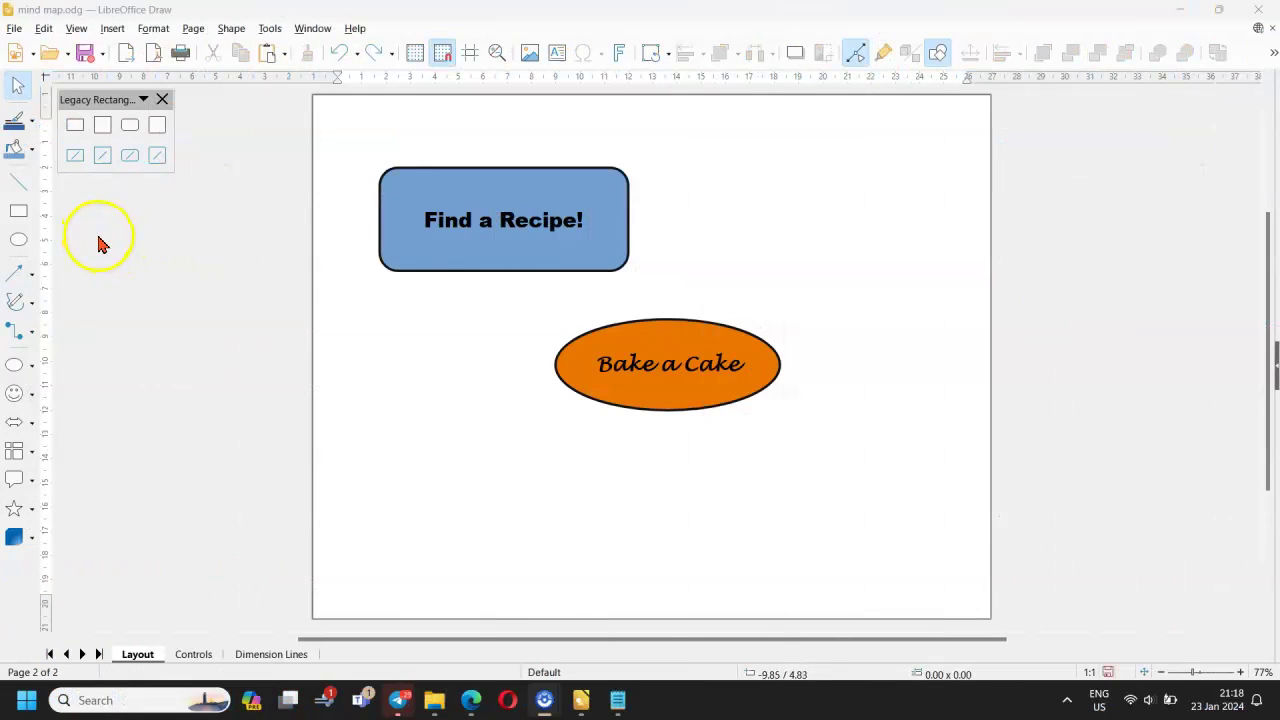
Draw a 0.10 cm line joining the Find a Recipe! box to the ellipse.
{"action": "left_click", "coordinate": [19, 183]}
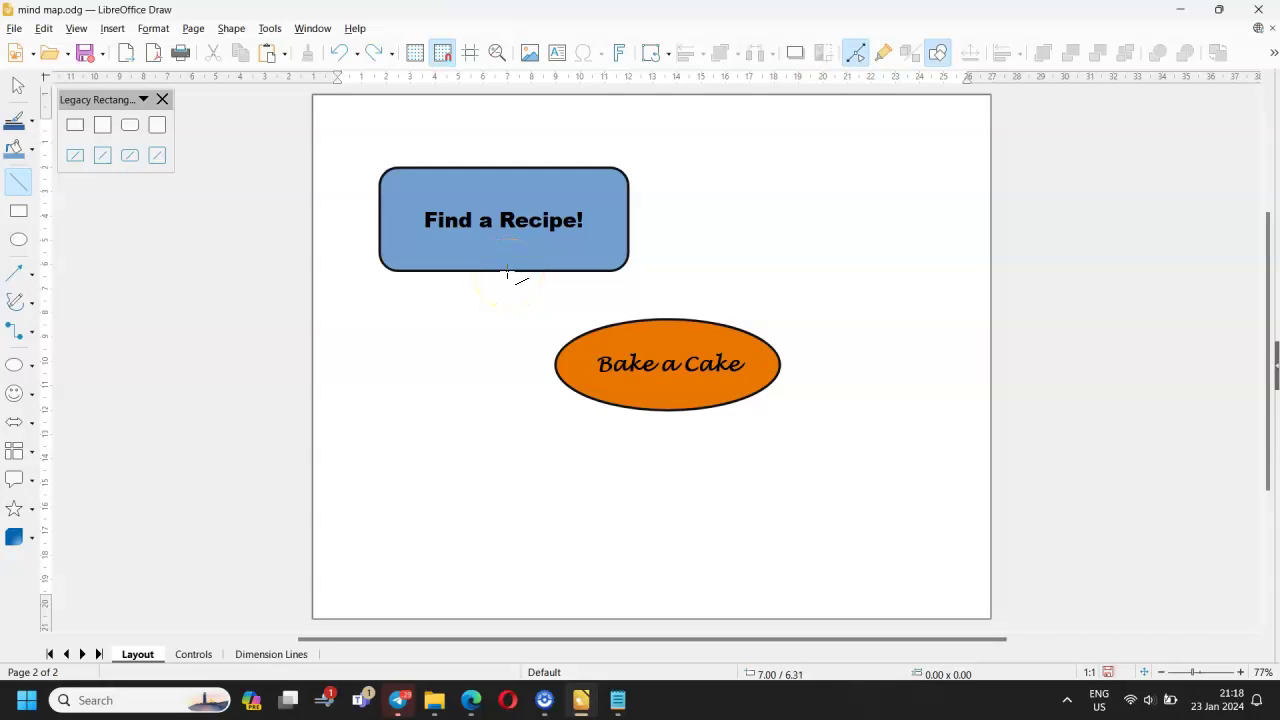
{"action": "mouse_move", "coordinate": [507, 272]}
{"action": "left_mouse_down"}
{"action": "mouse_move", "coordinate": [651, 300]}
{"action": "mouse_move", "coordinate": [654, 319]}
{"action": "left_mouse_up"}
{"action": "left_click", "coordinate": [585, 300]}
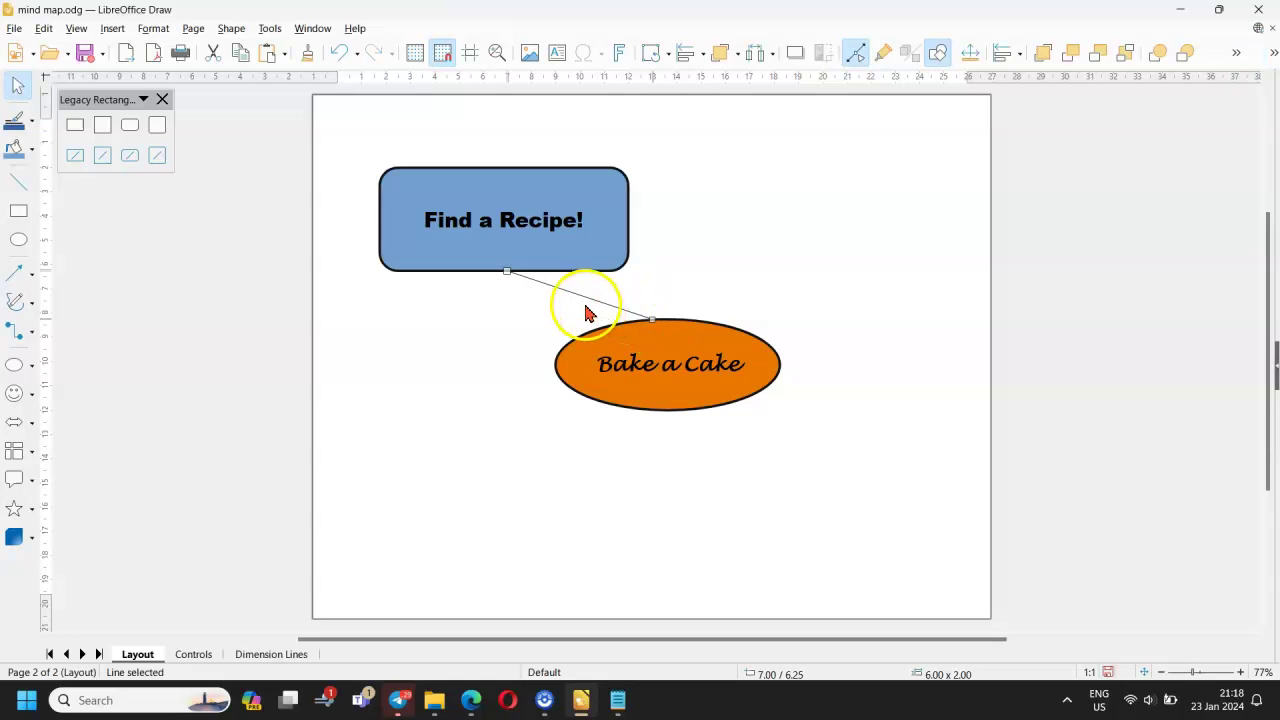
{"action": "right_click", "coordinate": [585, 297]}
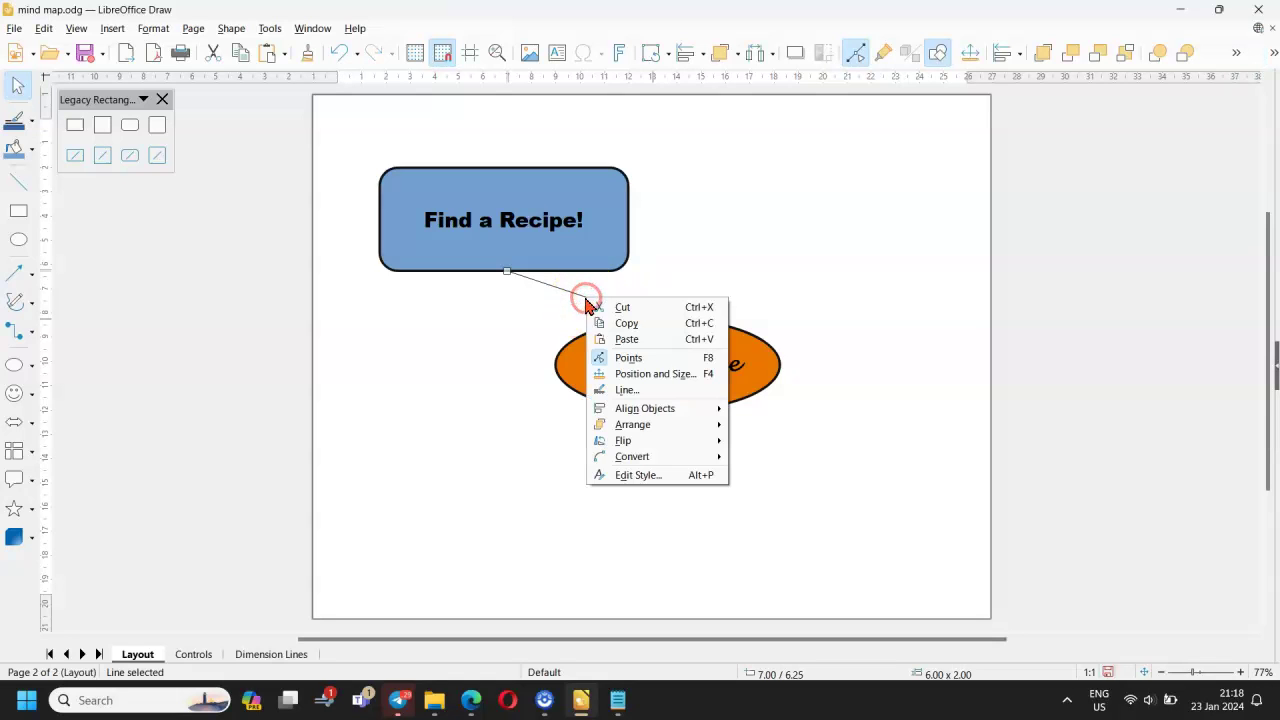
{"action": "left_click", "coordinate": [620, 390]}
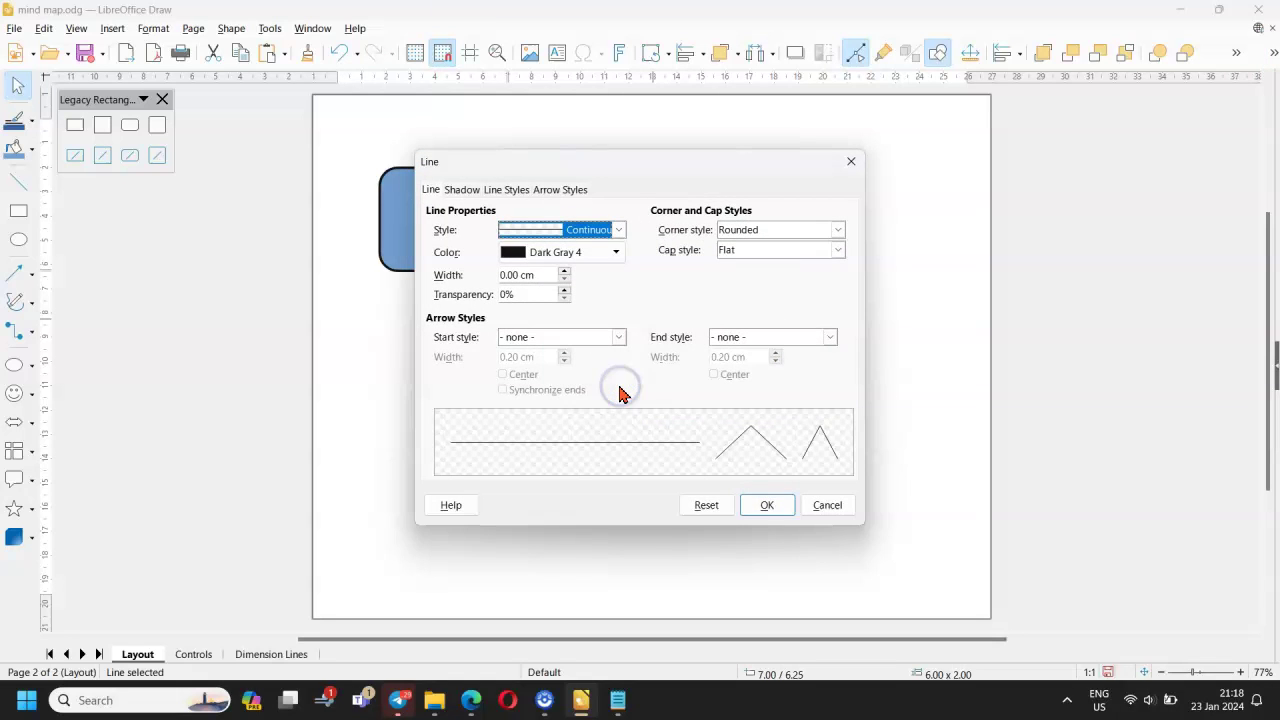
{"action": "left_click", "coordinate": [566, 272]}
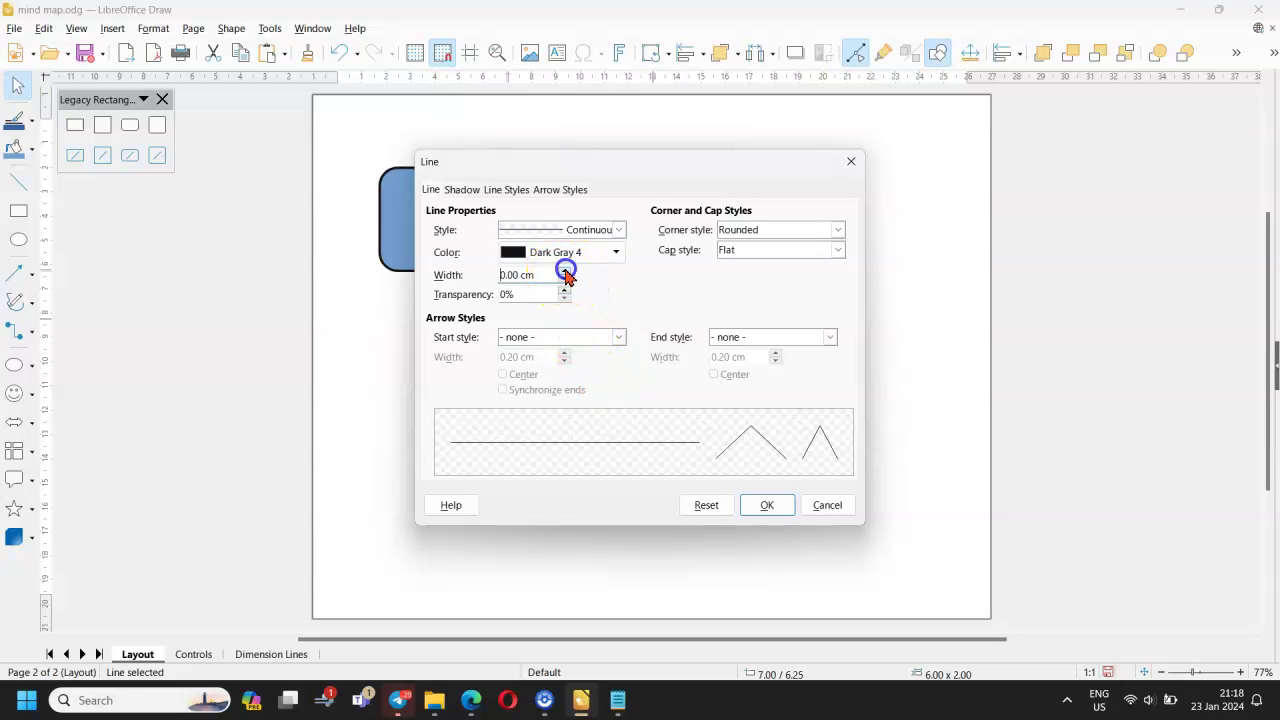
{"action": "left_click", "coordinate": [772, 505]}
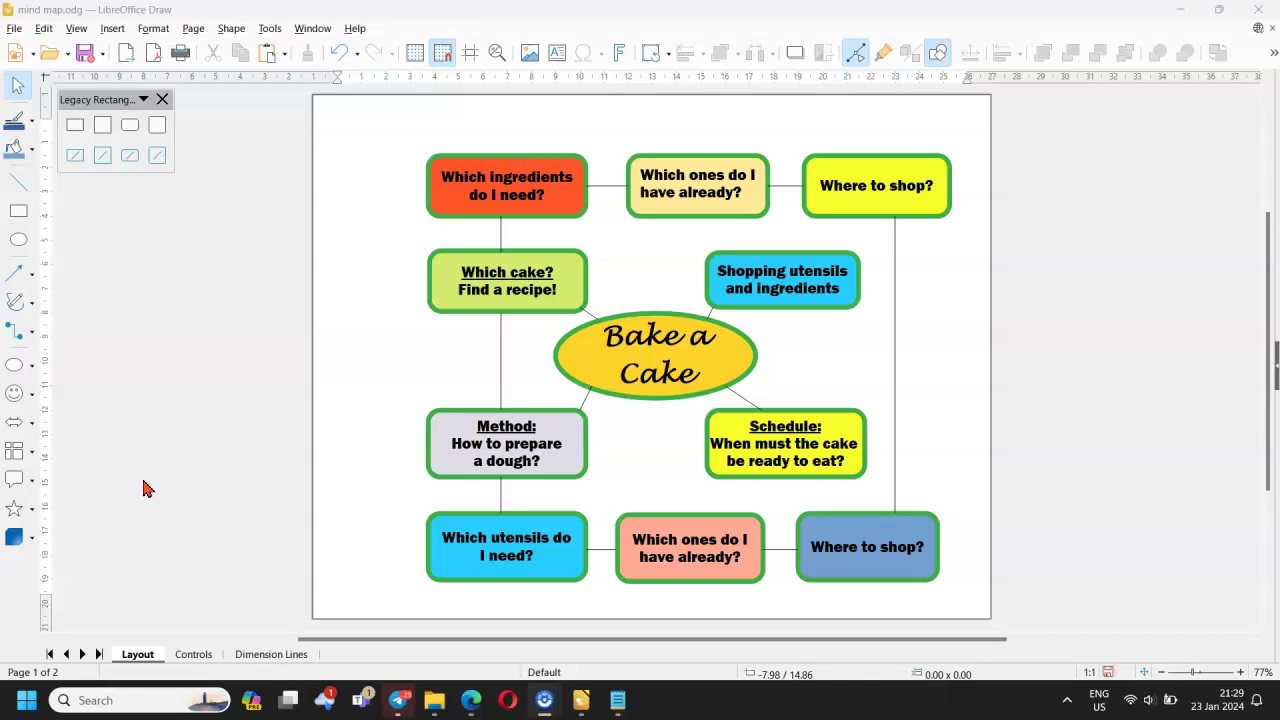
Switch to page 1 to view the finished Bake a Cake mind map with ten question boxes.
{"action": "left_click", "coordinate": [139, 480]}
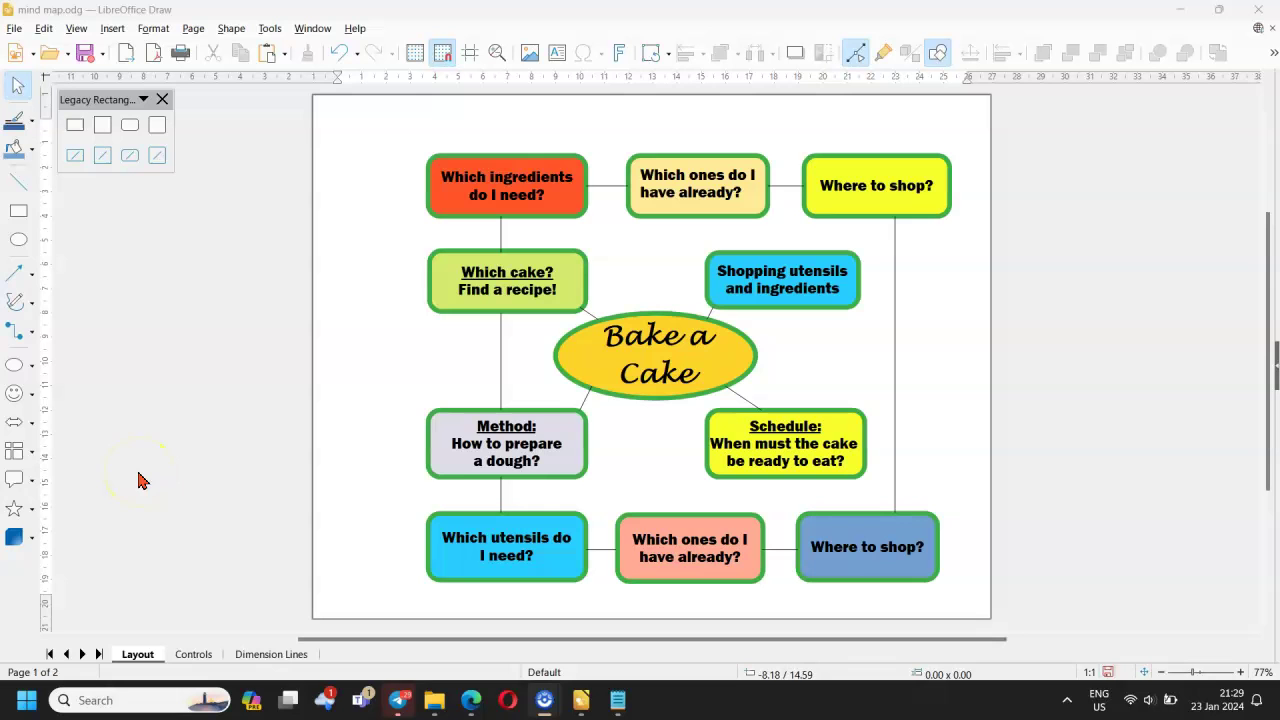